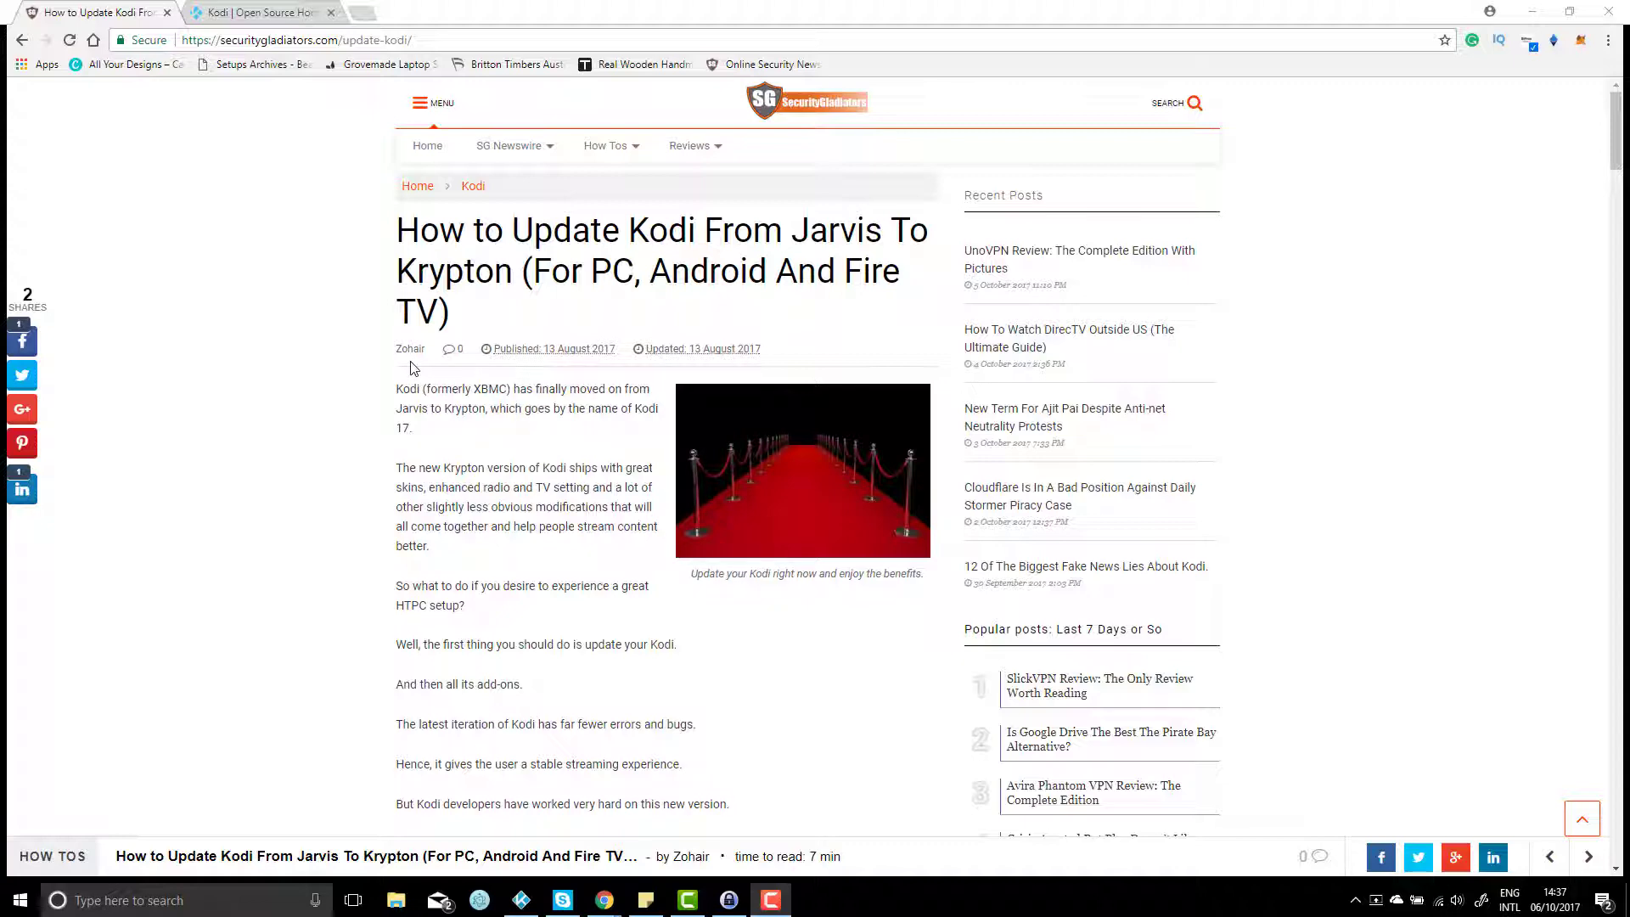
Step: Read through the Kodi update guide down to the section on updating for Windows and PC
scroll(409, 411, down, 7)
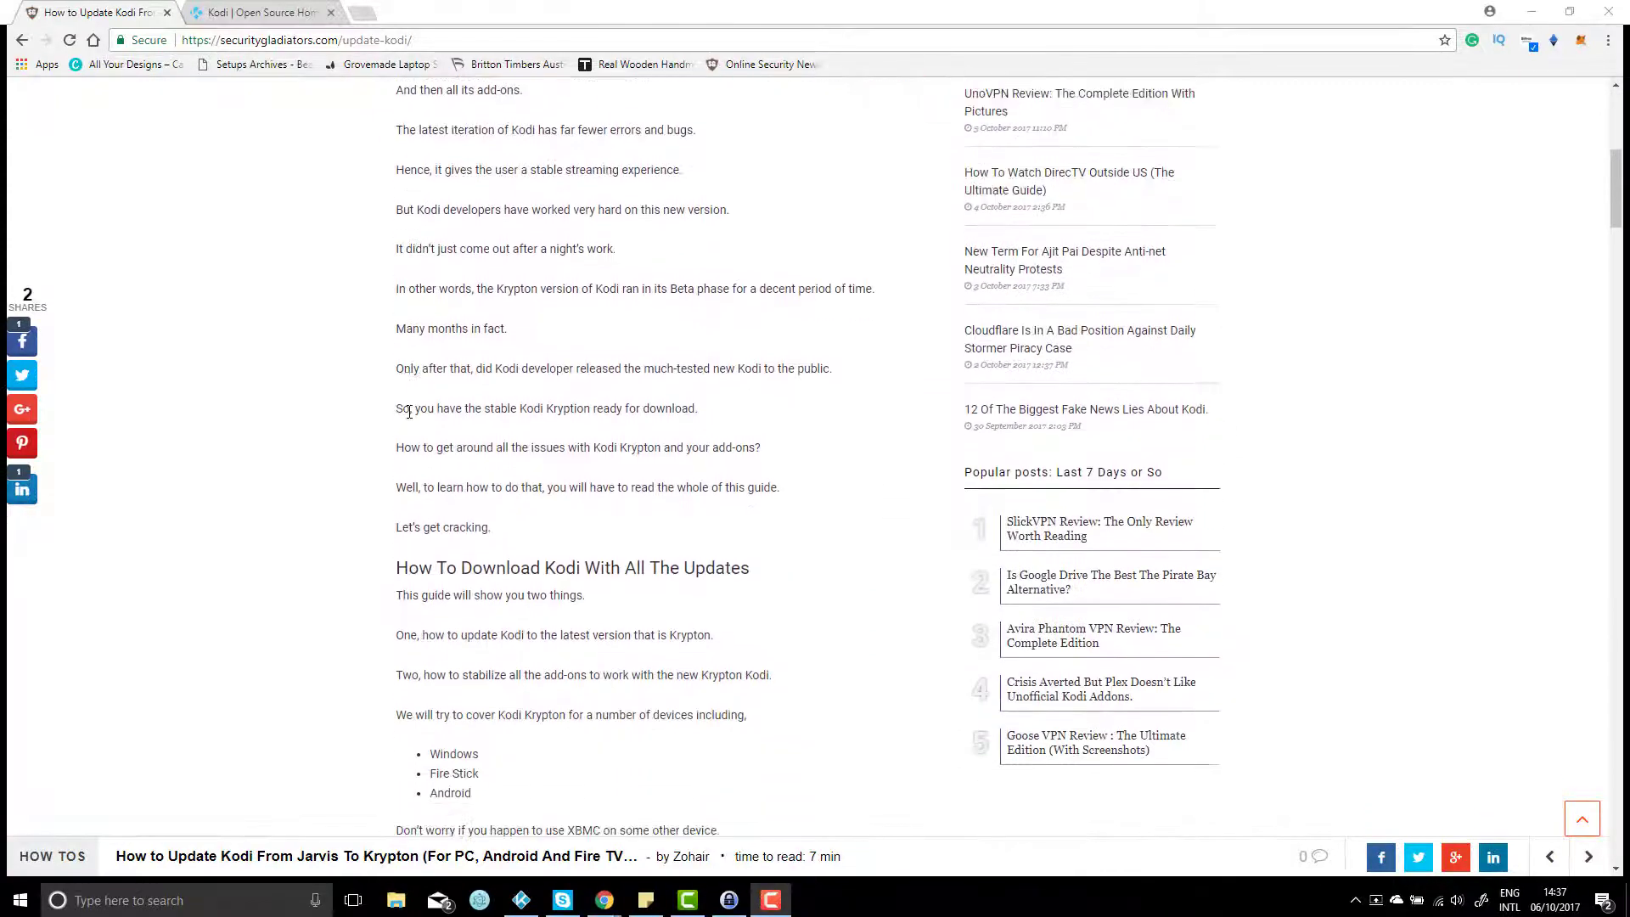
scroll(408, 412, down, 4)
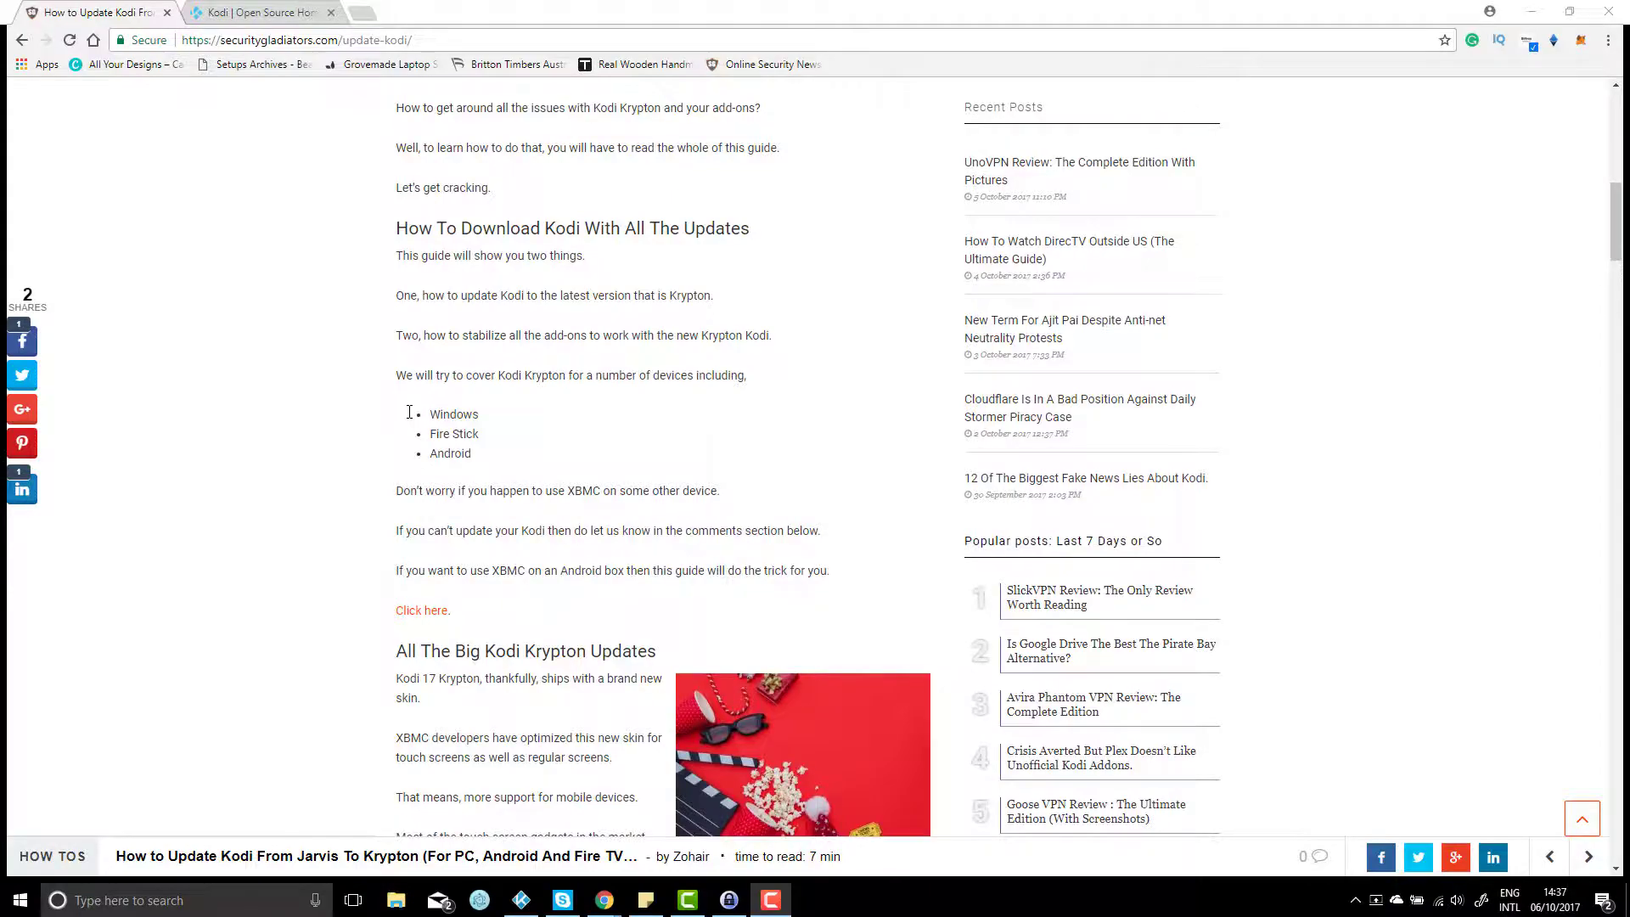
scroll(408, 412, down, 10)
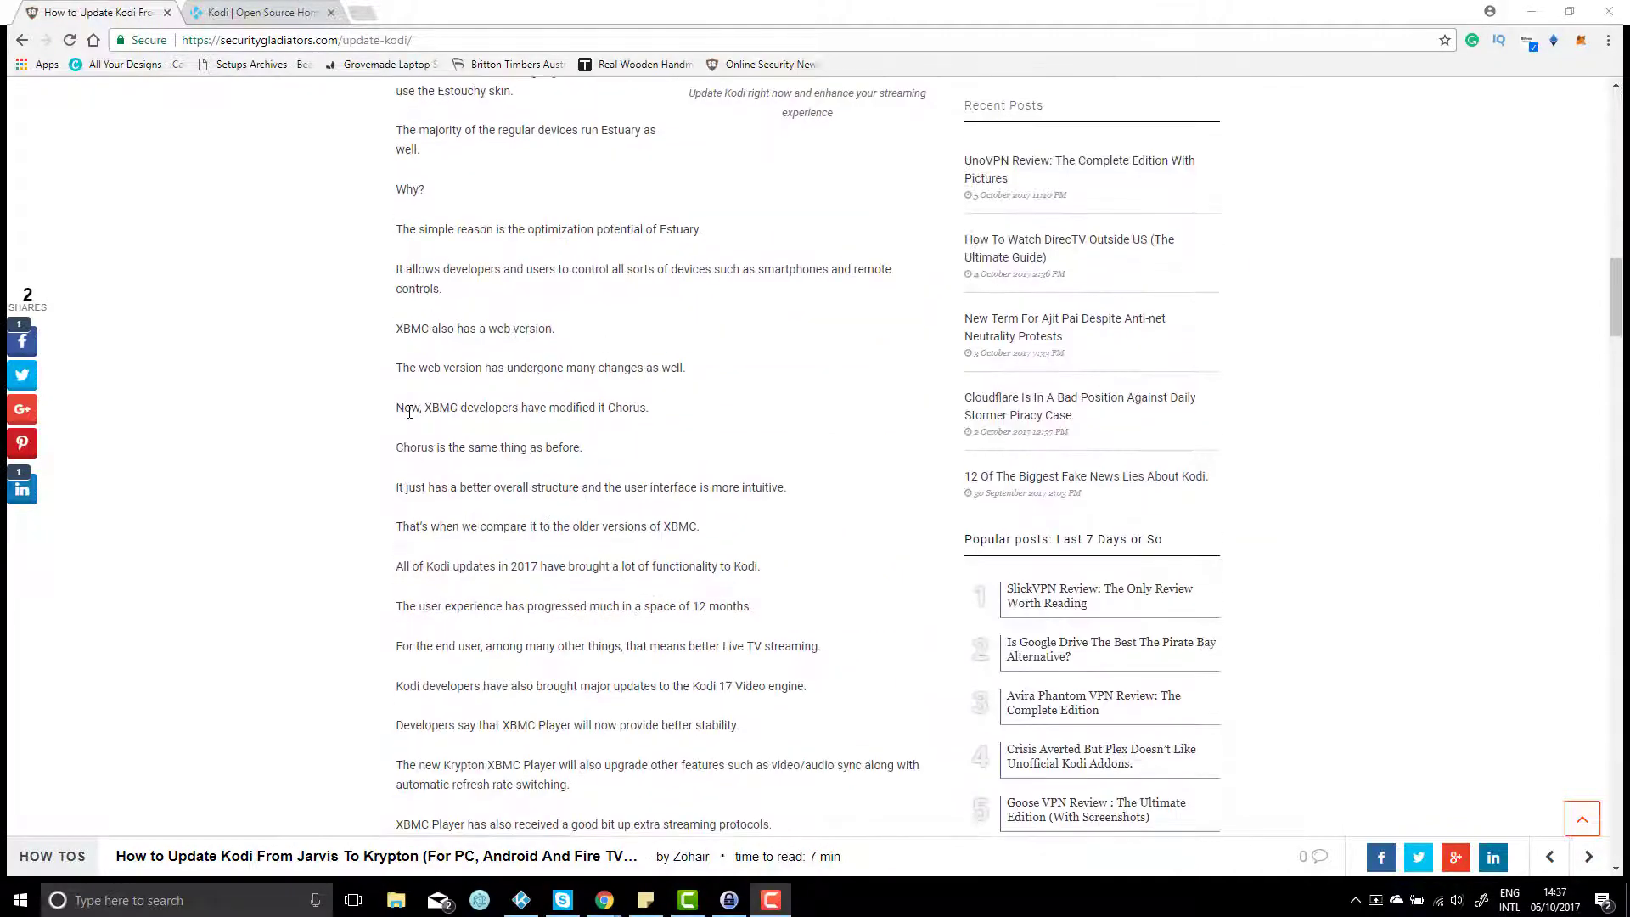
scroll(408, 411, down, 15)
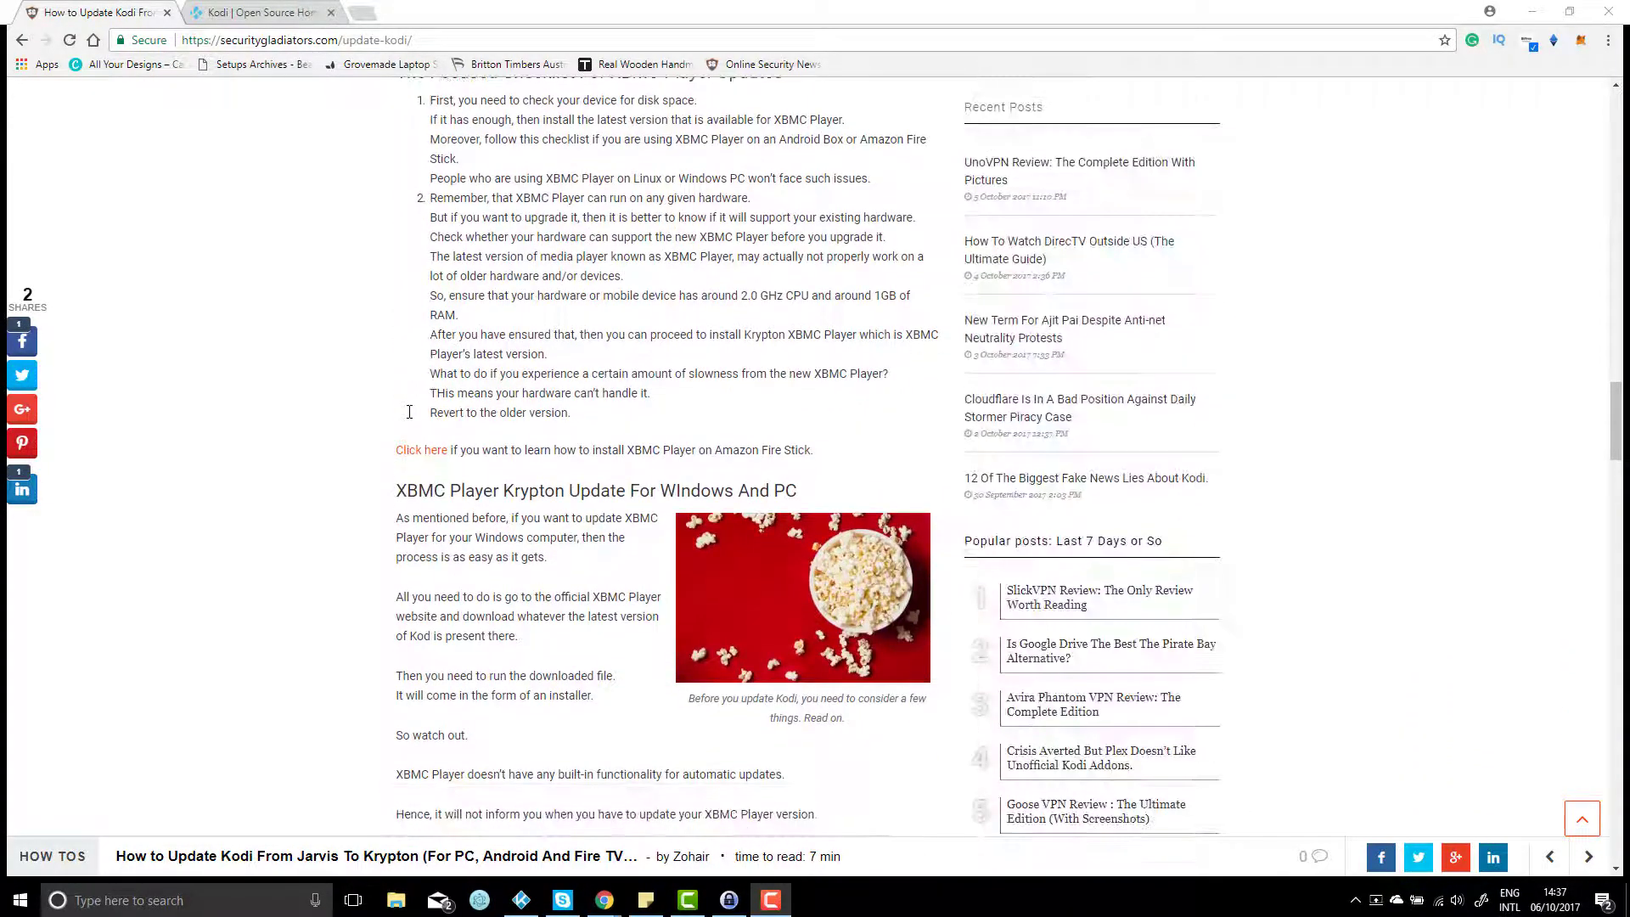
scroll(408, 412, down, 2)
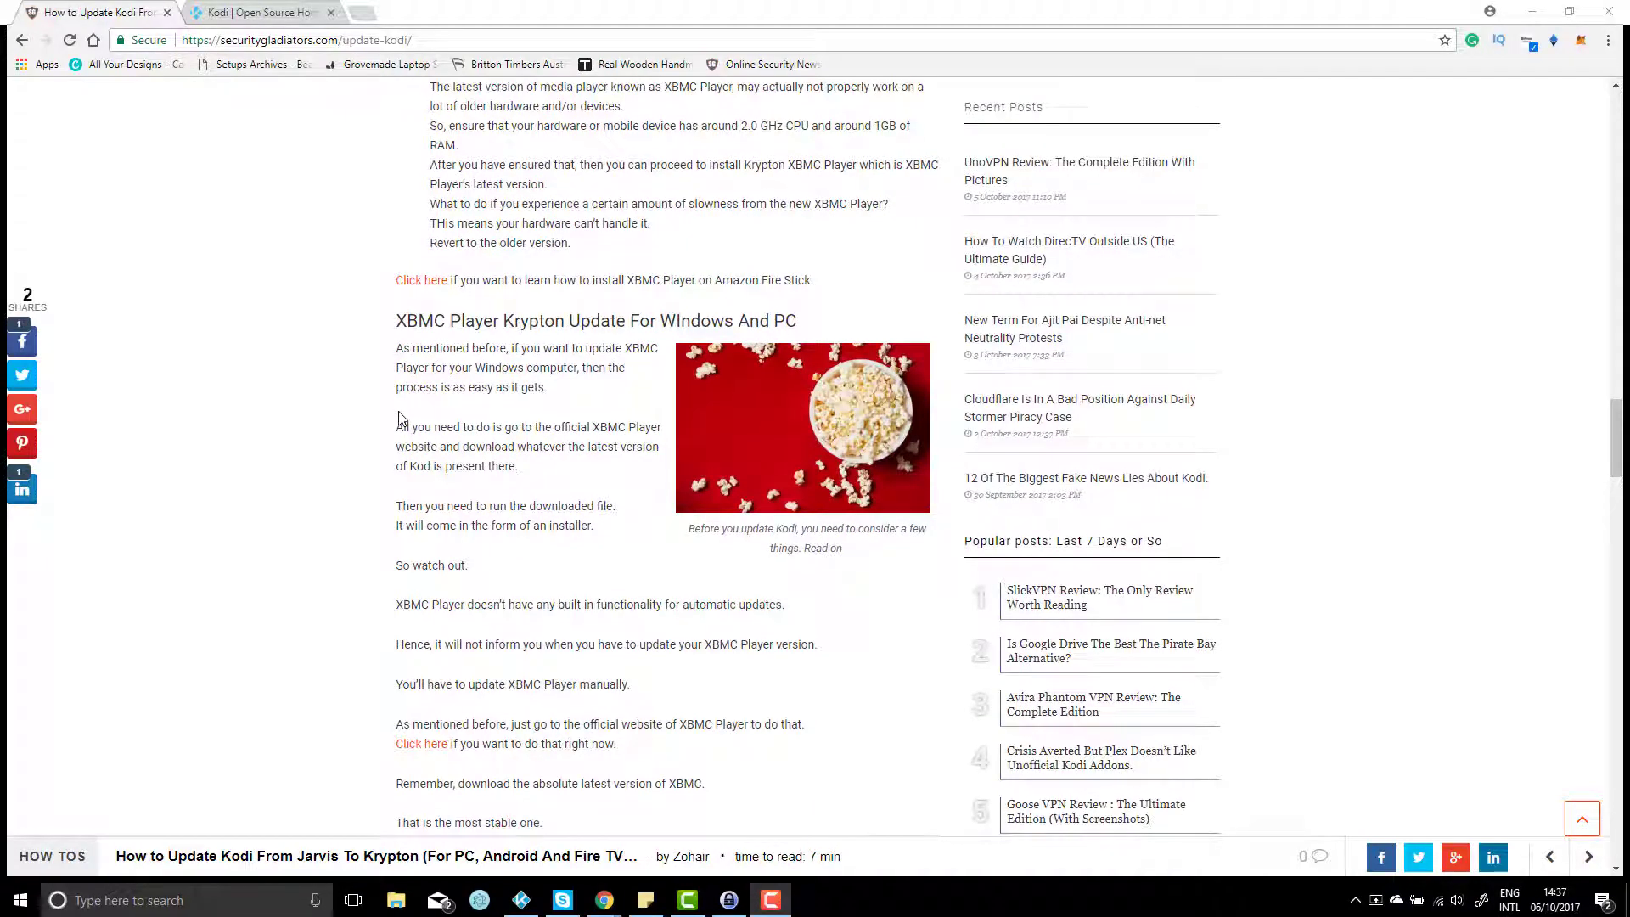
Step: Download the 32-bit release installer of Kodi v17.4 "Krypton" for Windows from the kodi.tv download page
click(270, 12)
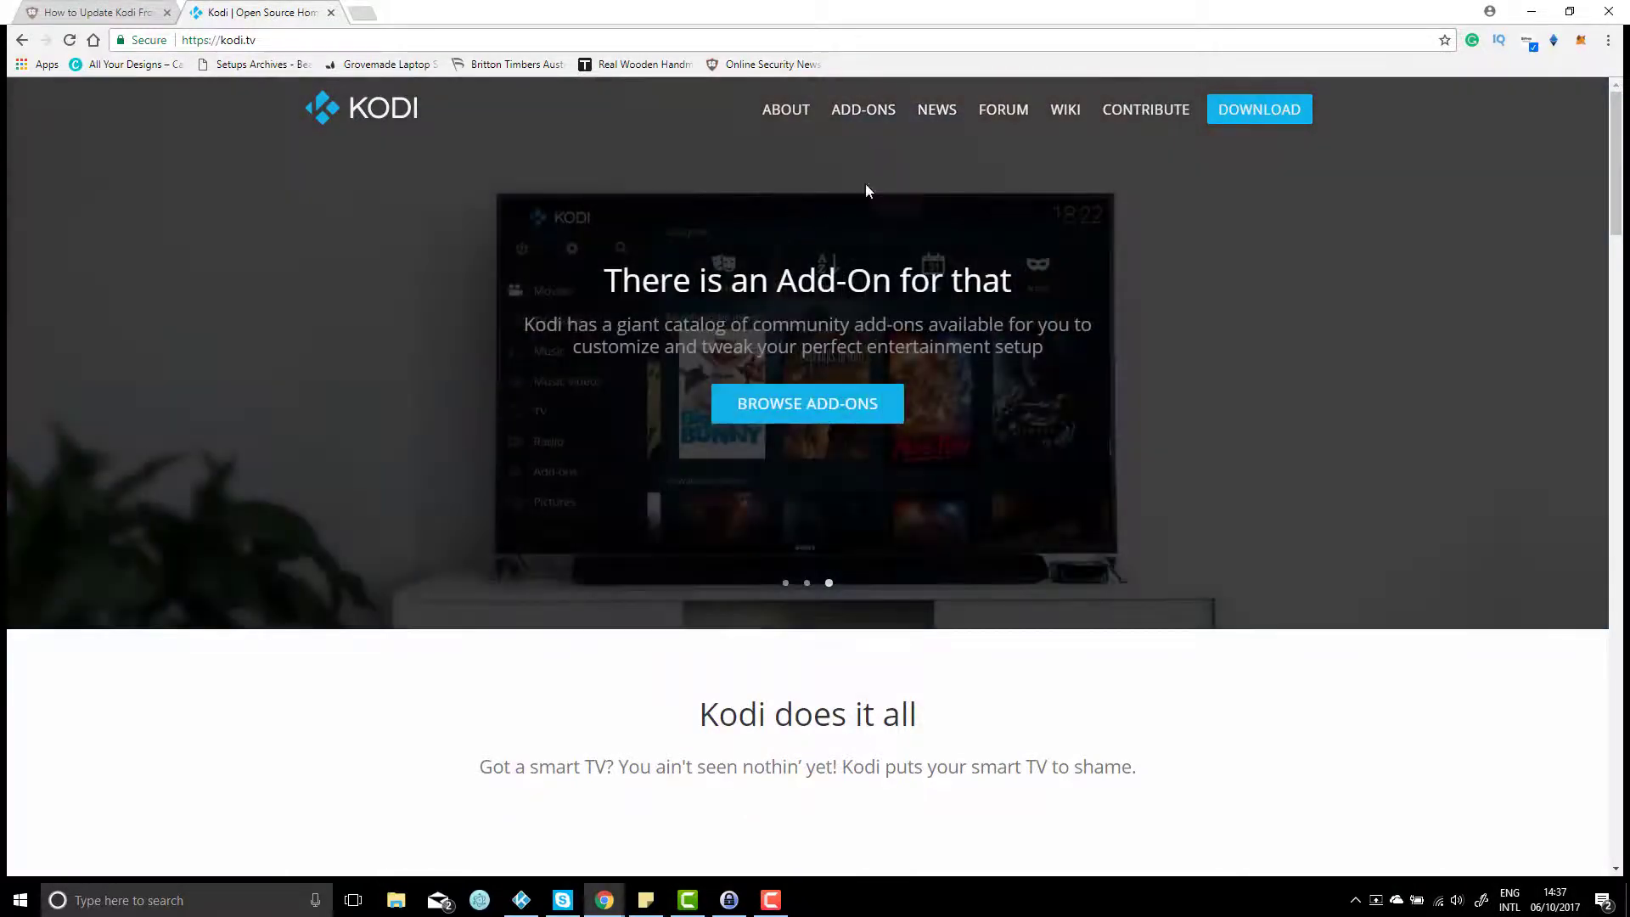
click(1271, 125)
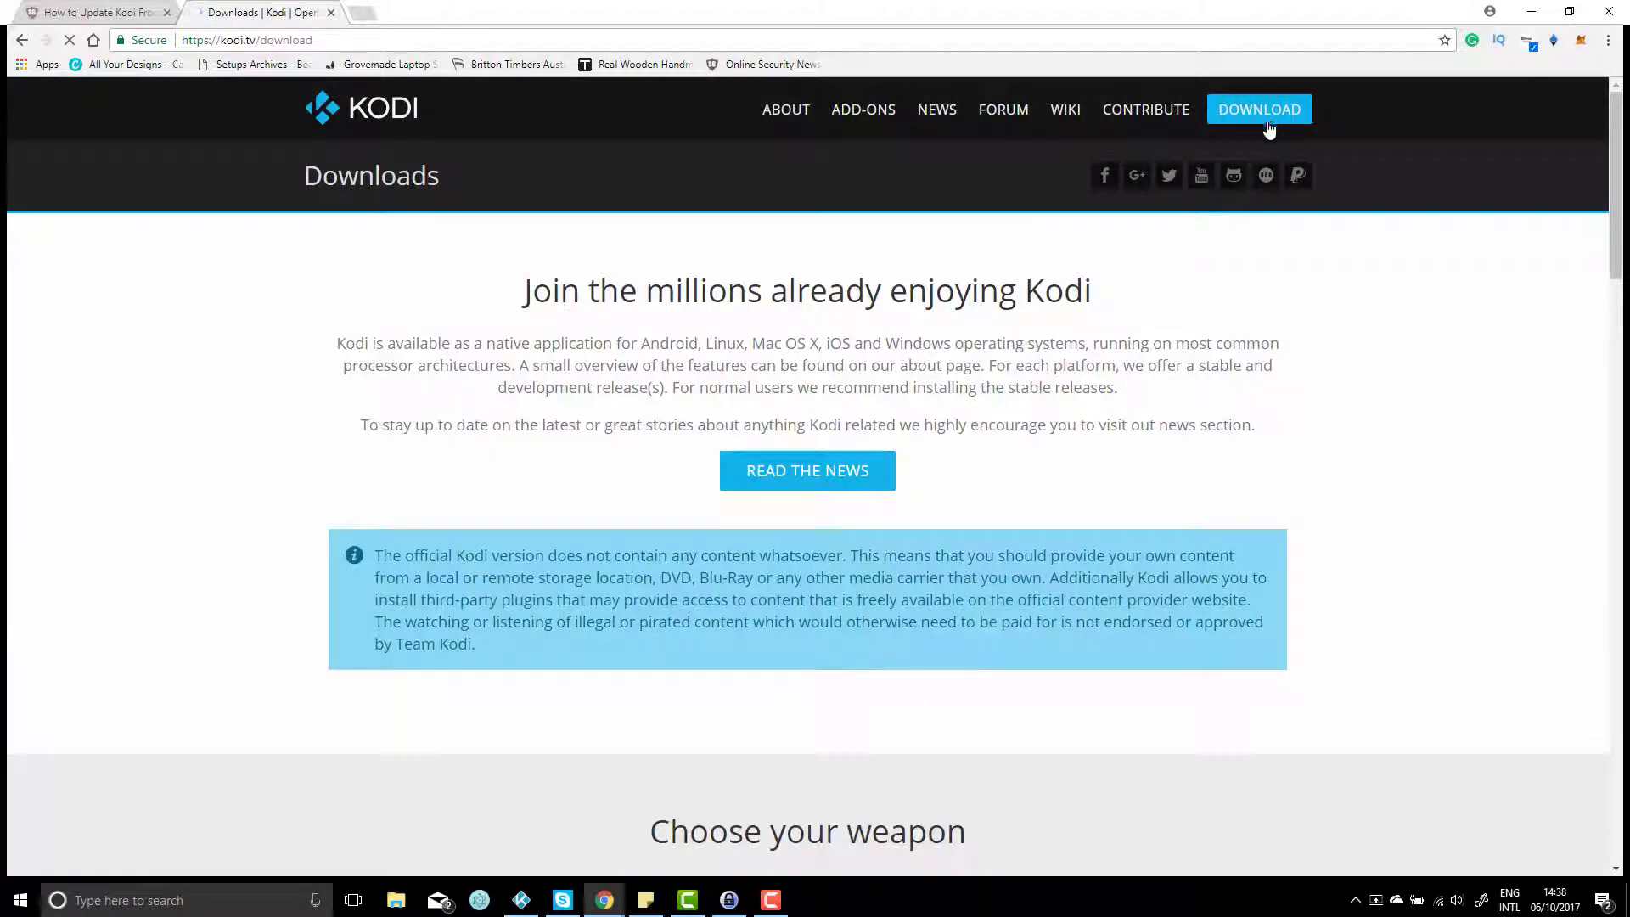
scroll(999, 465, down, 7)
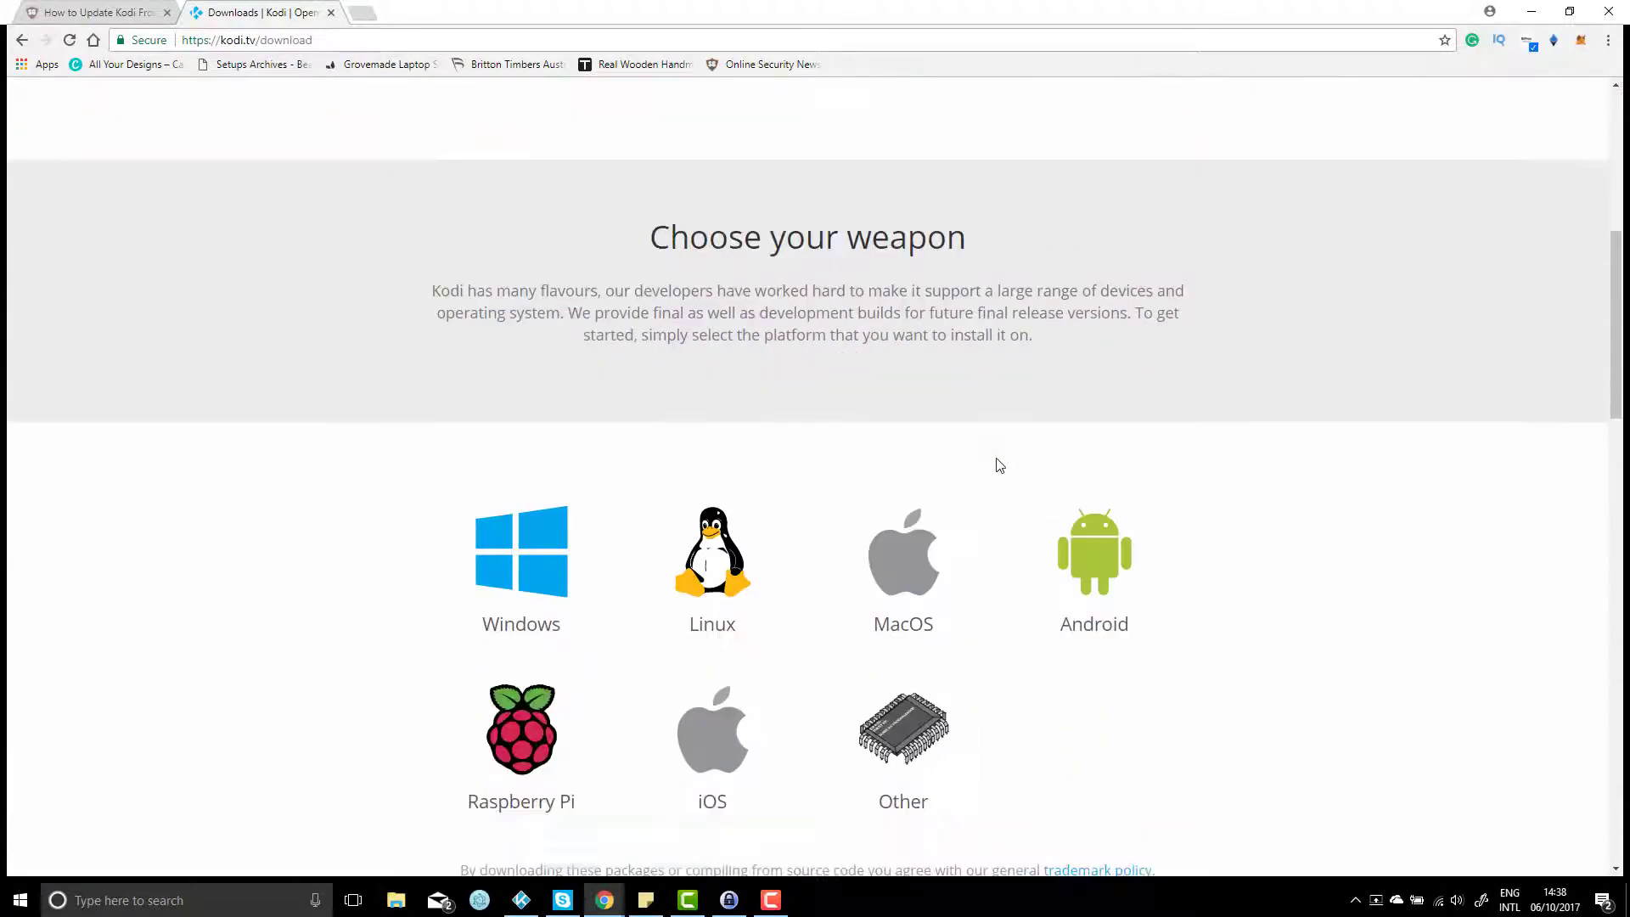
scroll(999, 465, down, 2)
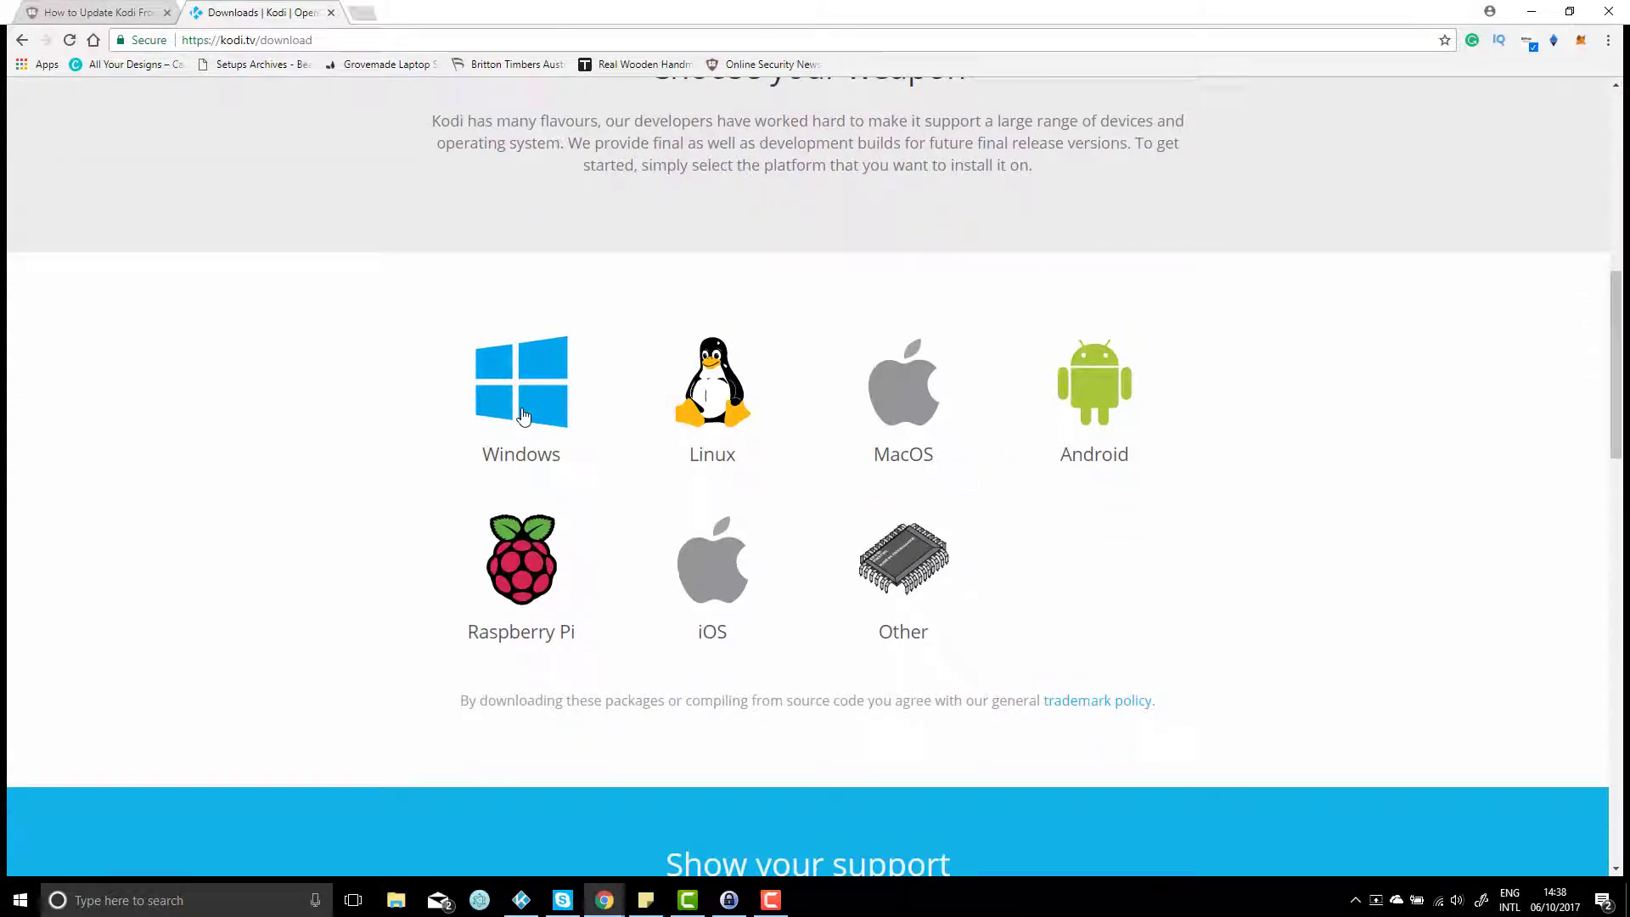
click(524, 415)
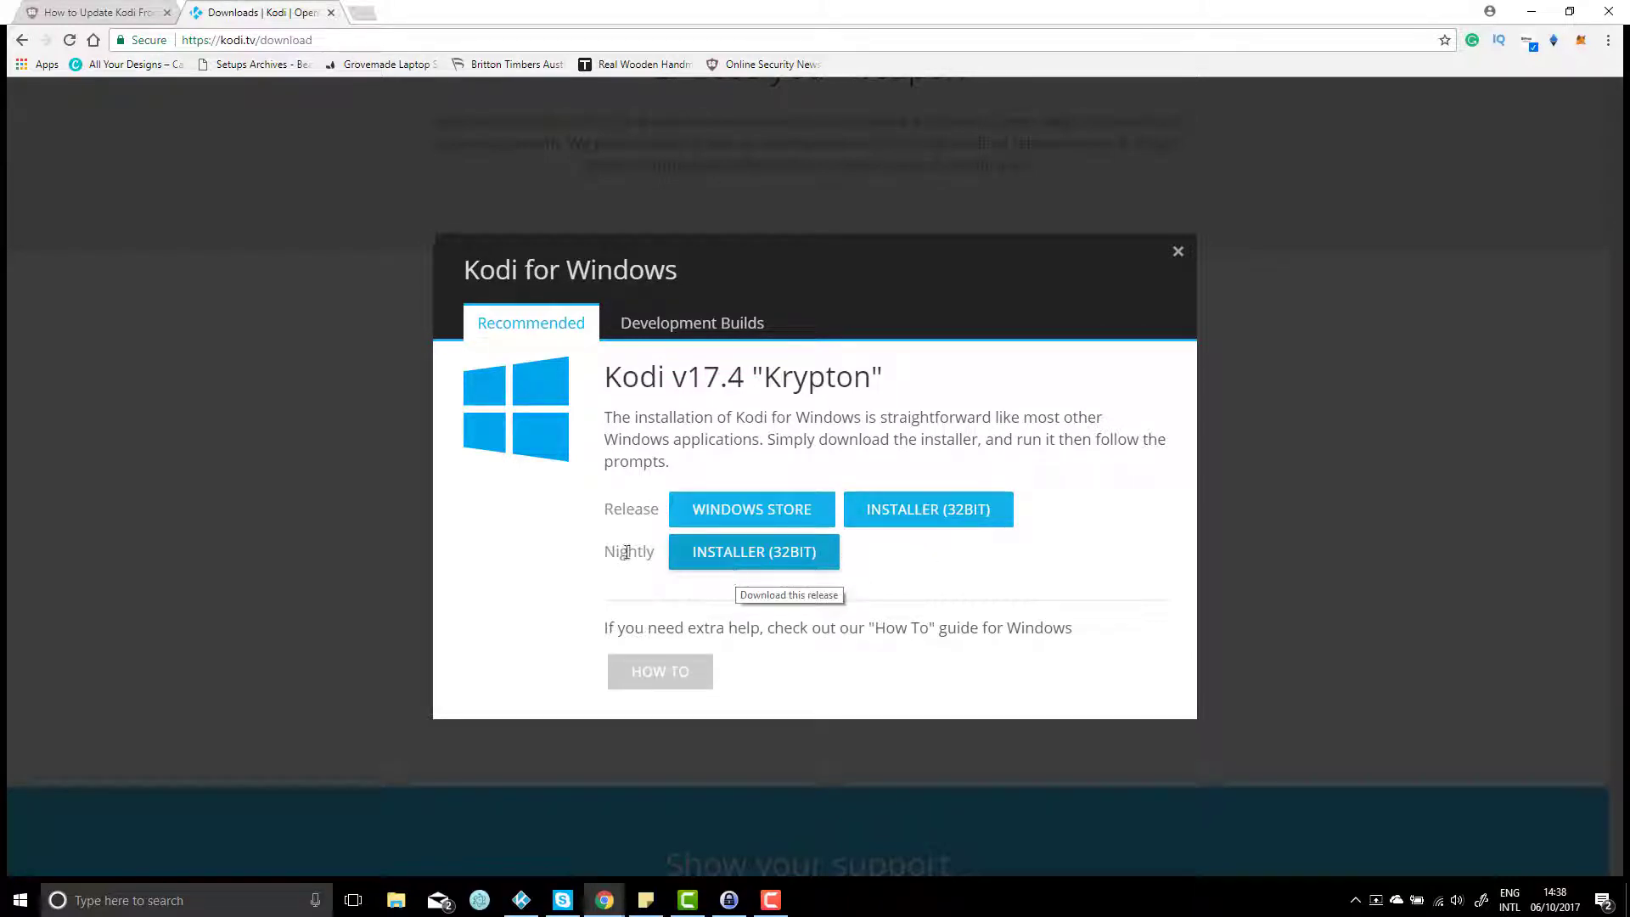
drag(653, 557, 598, 553)
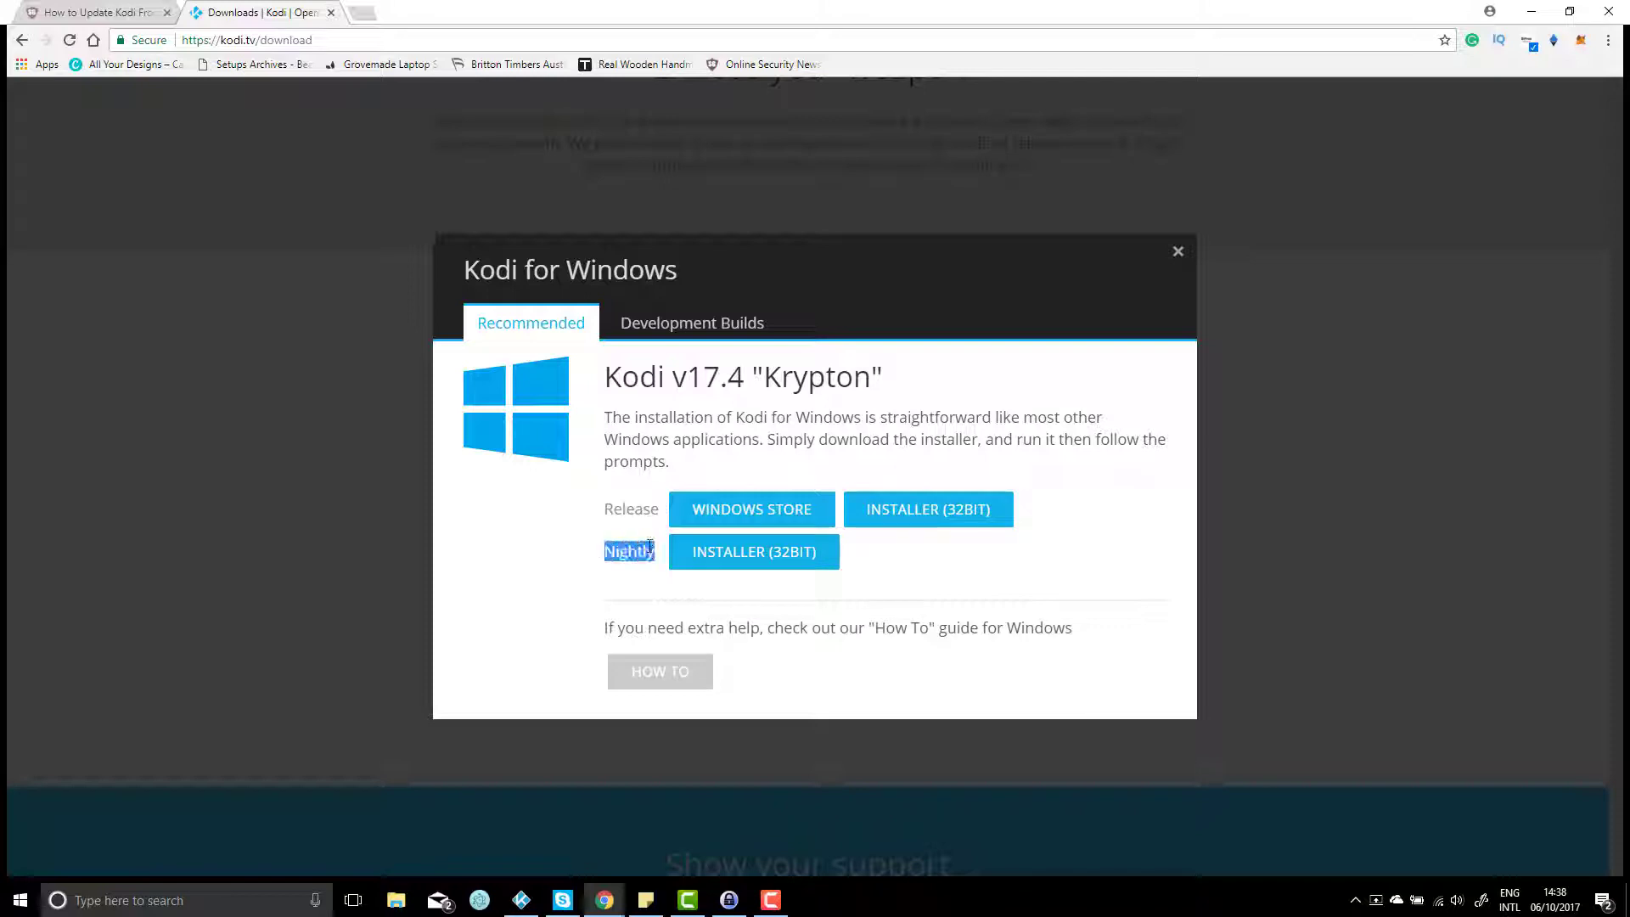
click(944, 529)
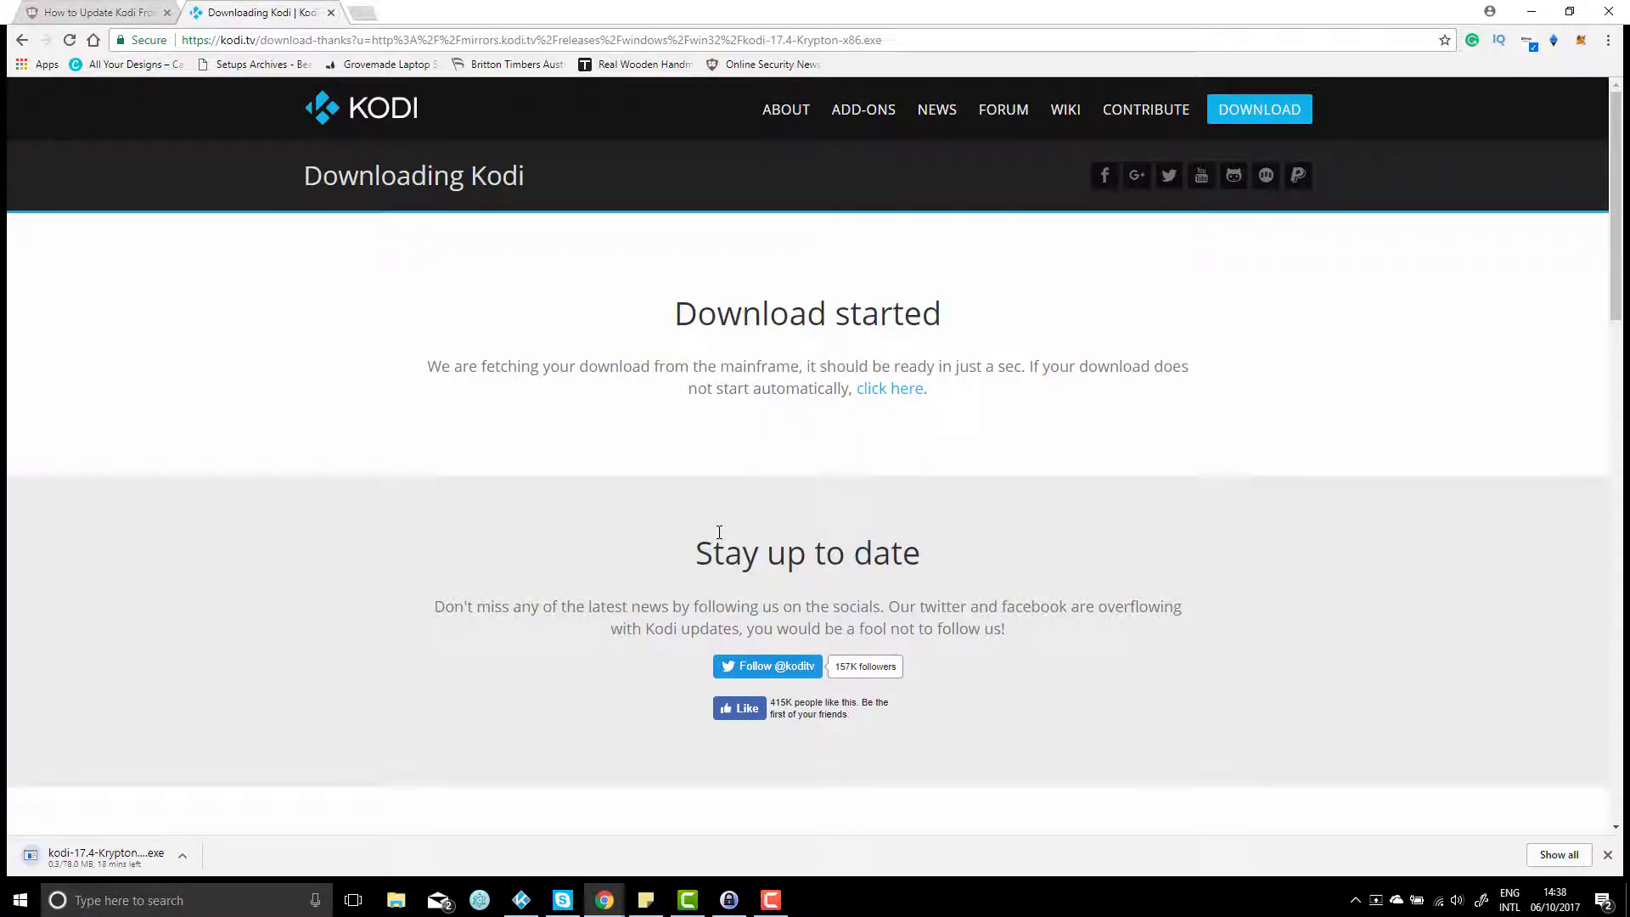
Step: Switch to the installed Kodi application and check its music add-ons, returning to the home screen
key(alt+Tab)
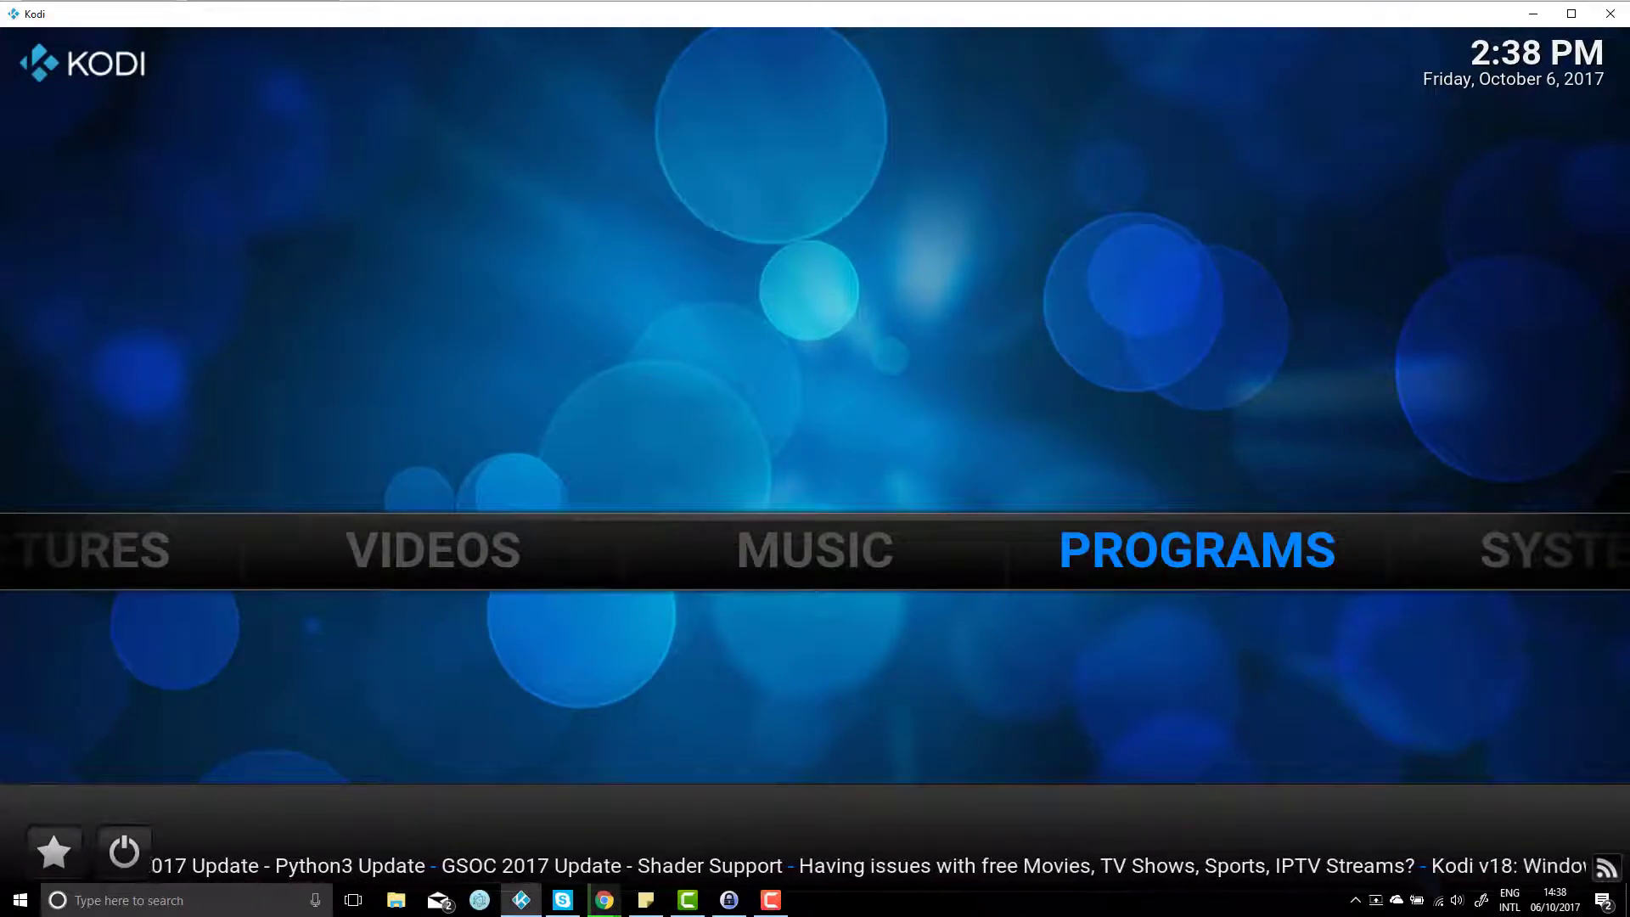
mouse_move(746, 552)
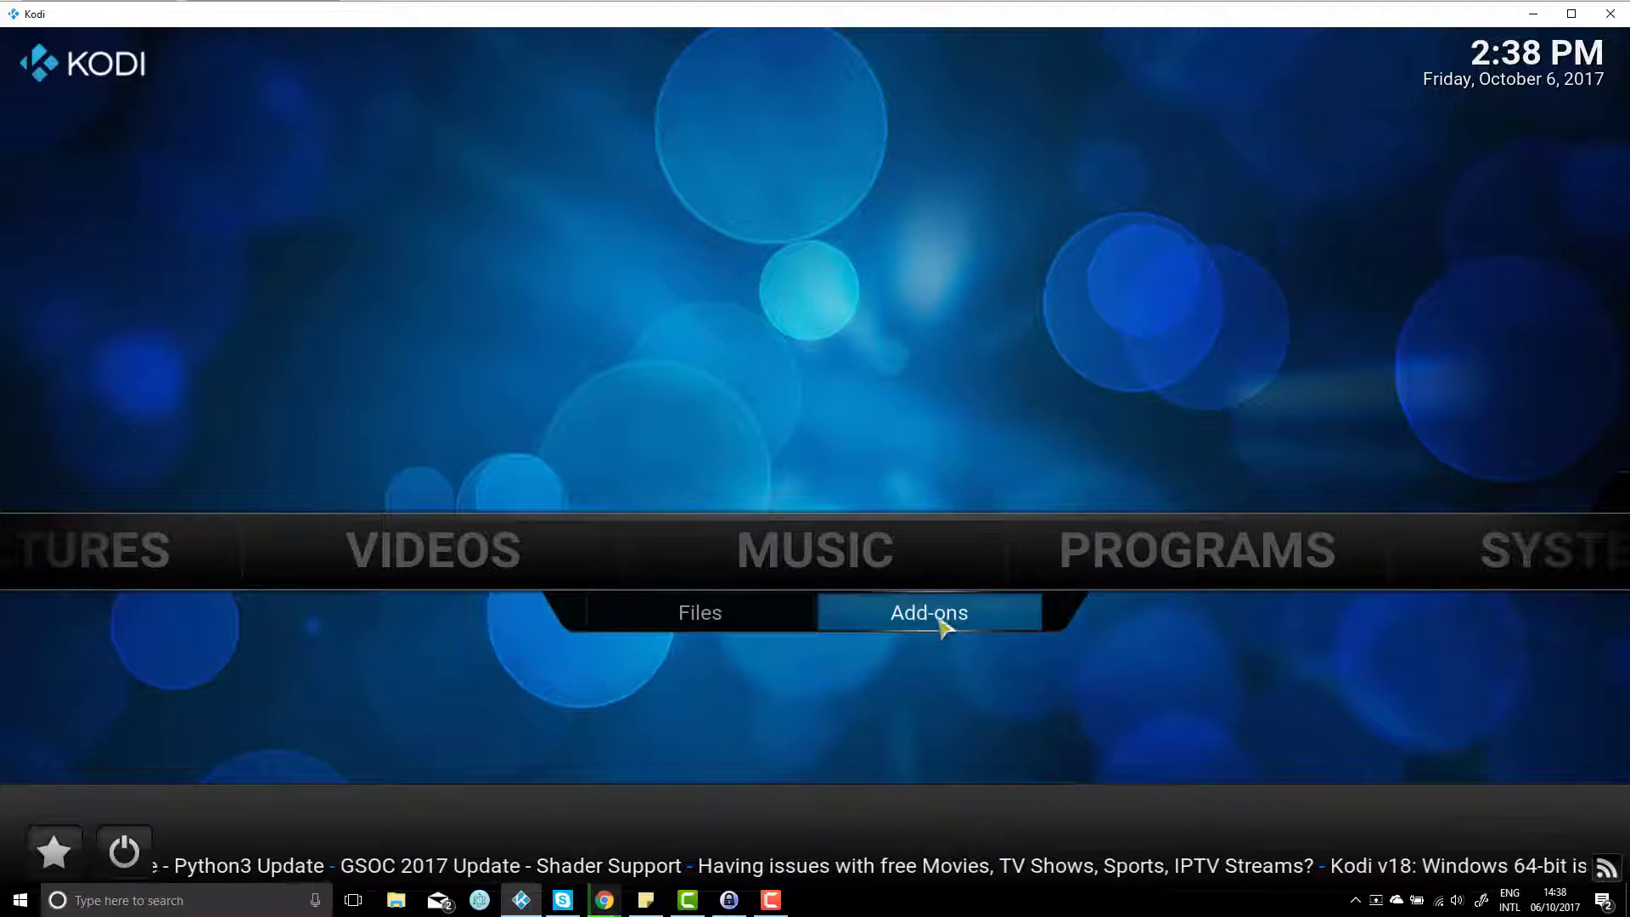
click(942, 625)
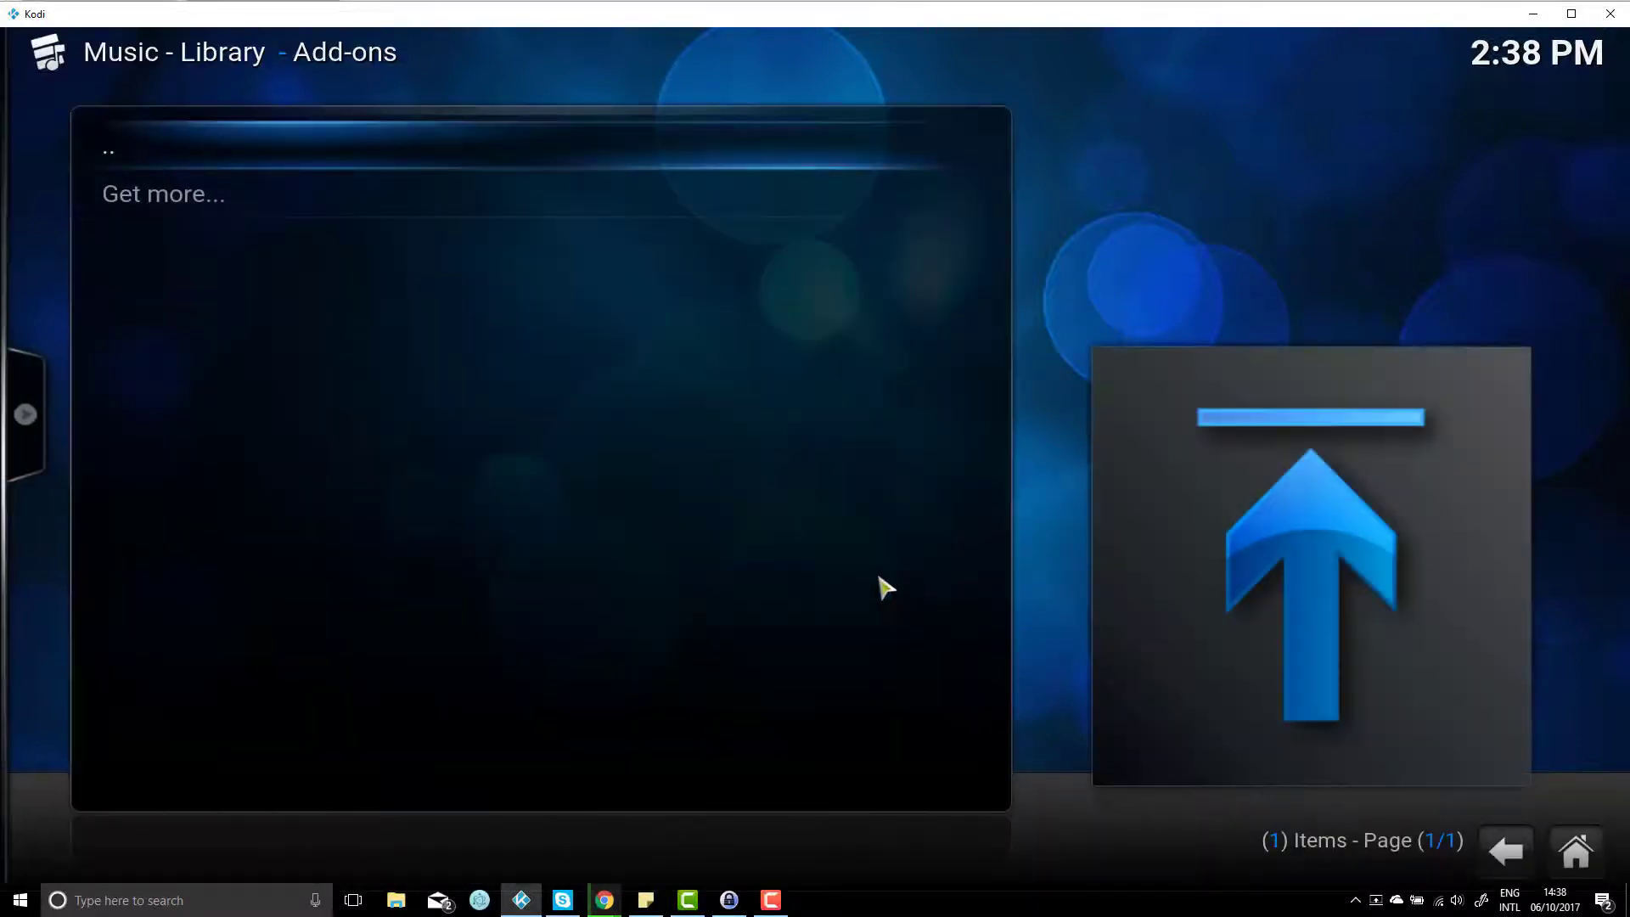
click(120, 159)
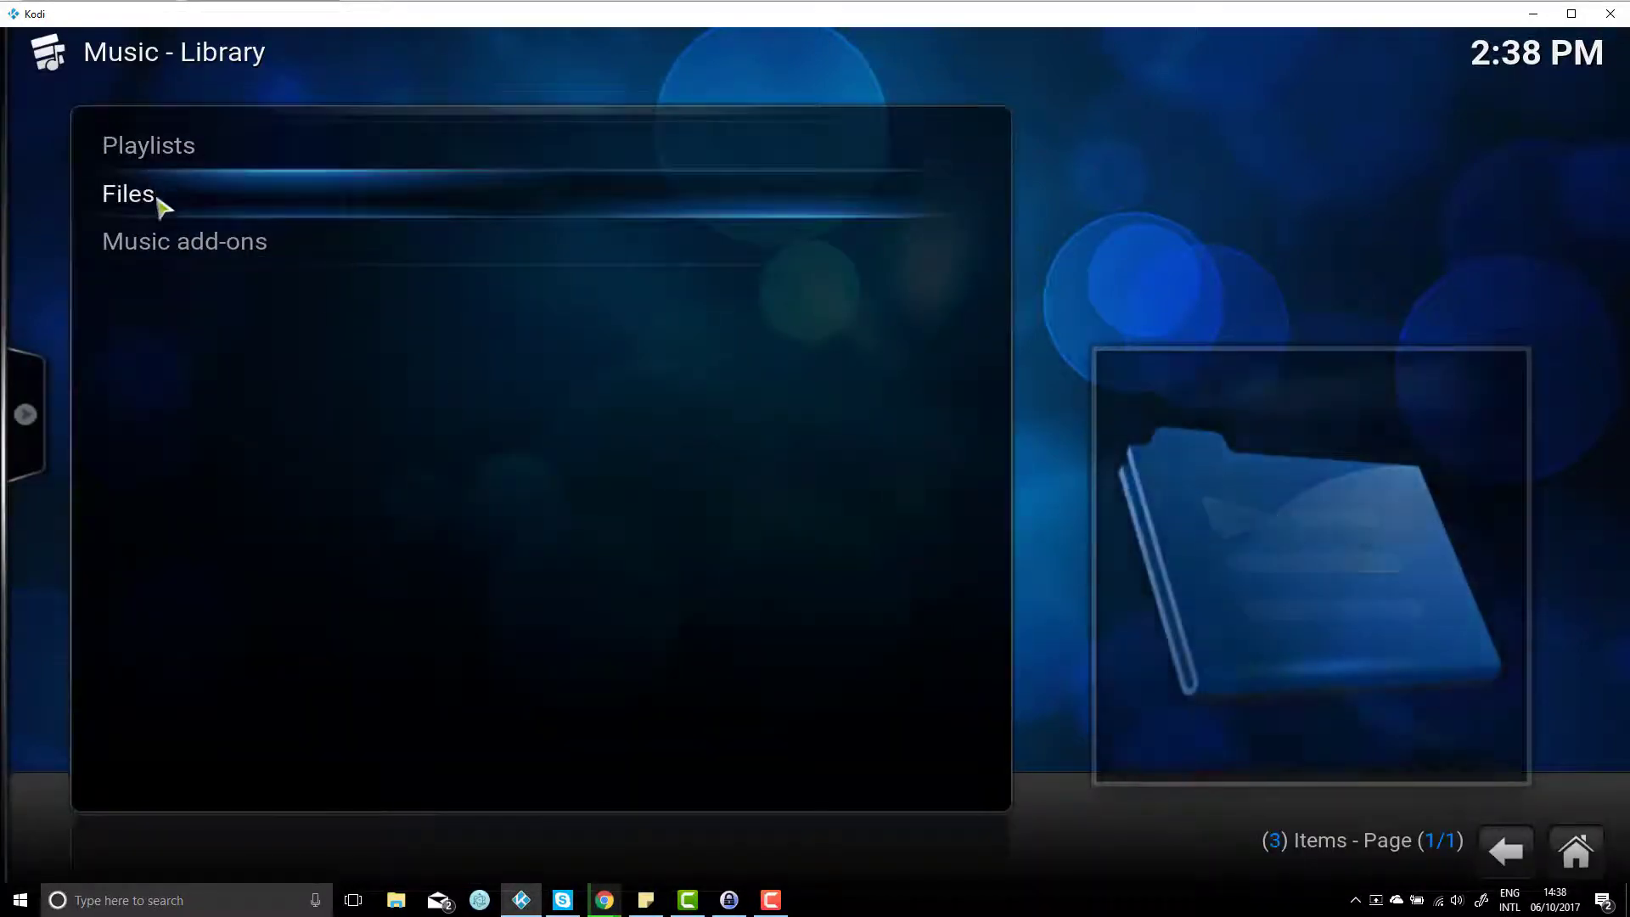
click(161, 250)
click(136, 168)
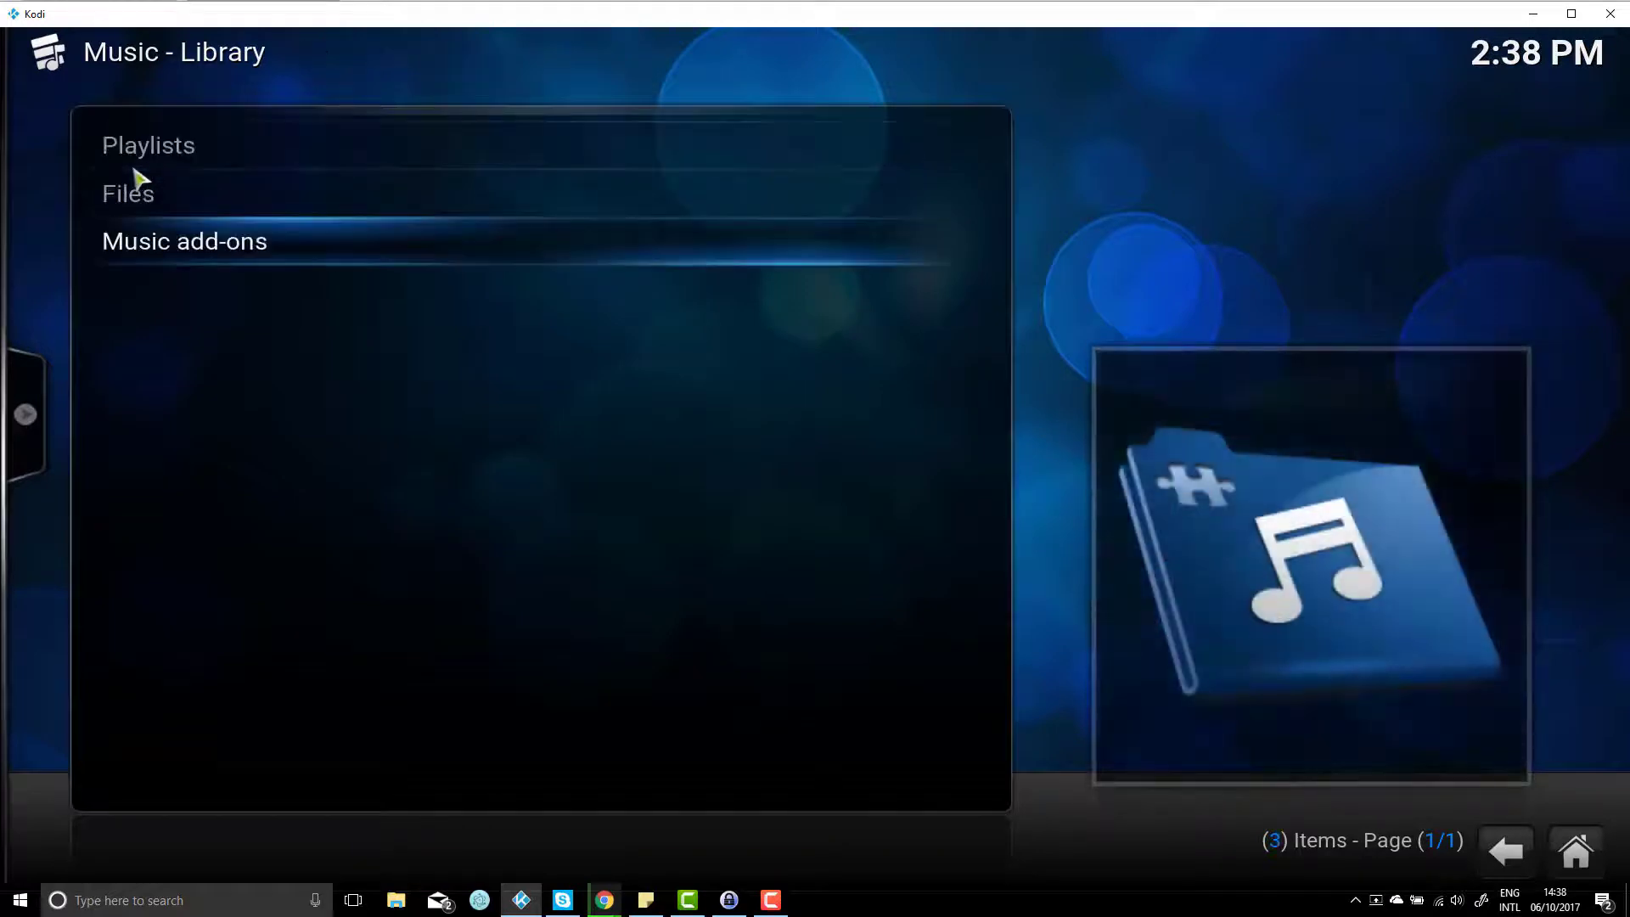
right_click(211, 226)
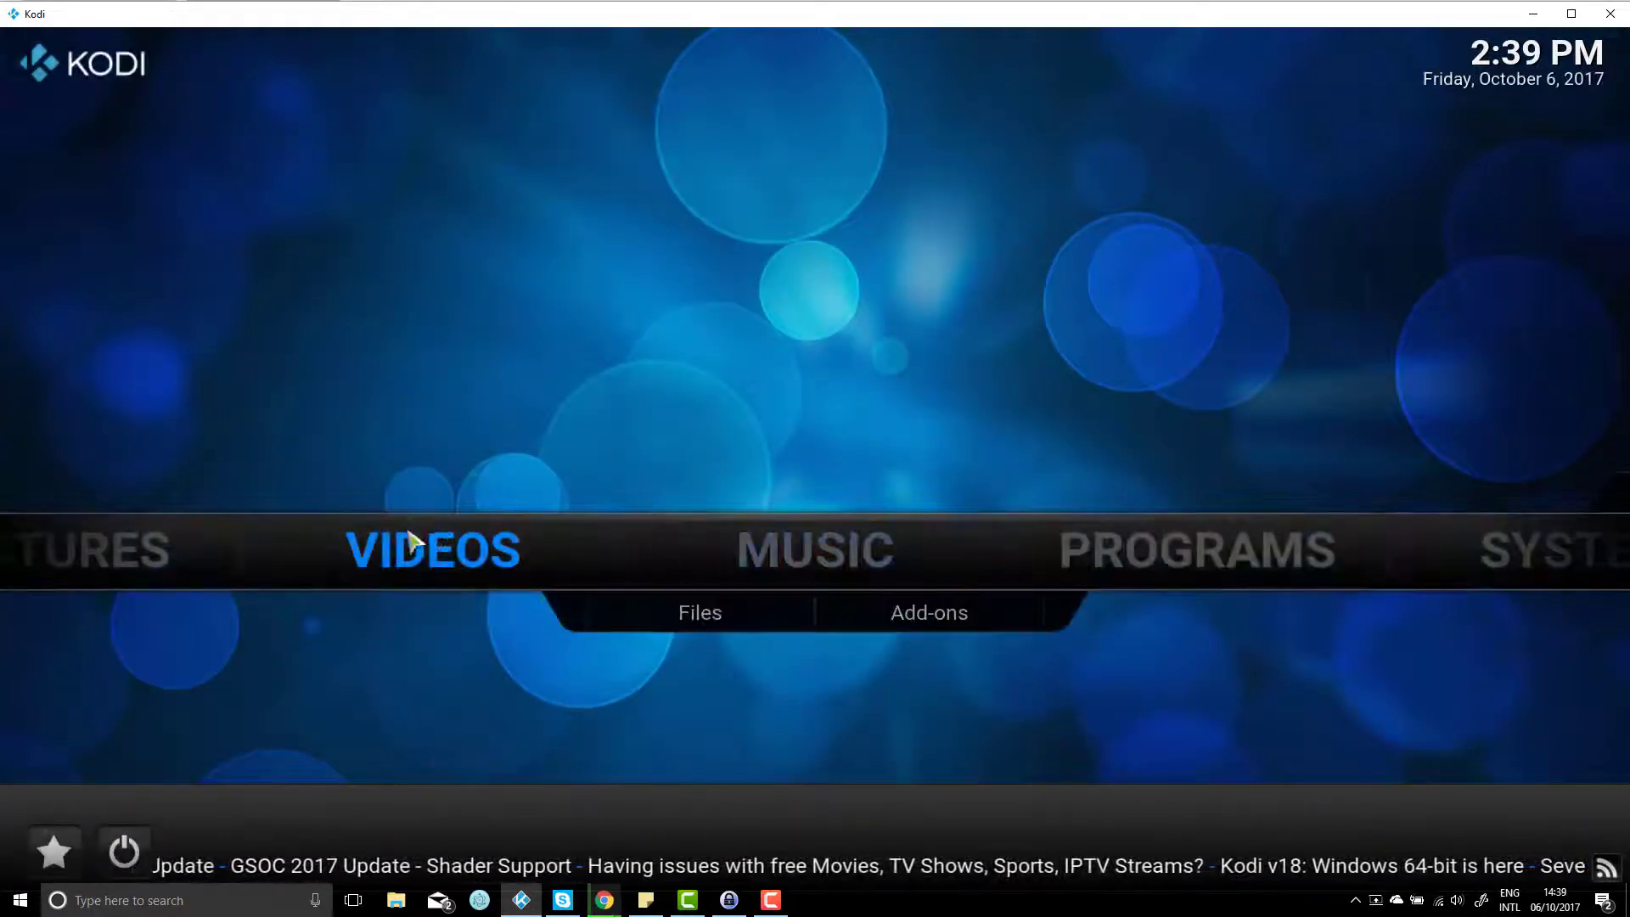
Step: Check which video add-ons and program add-ons are installed in the current Kodi version
click(408, 553)
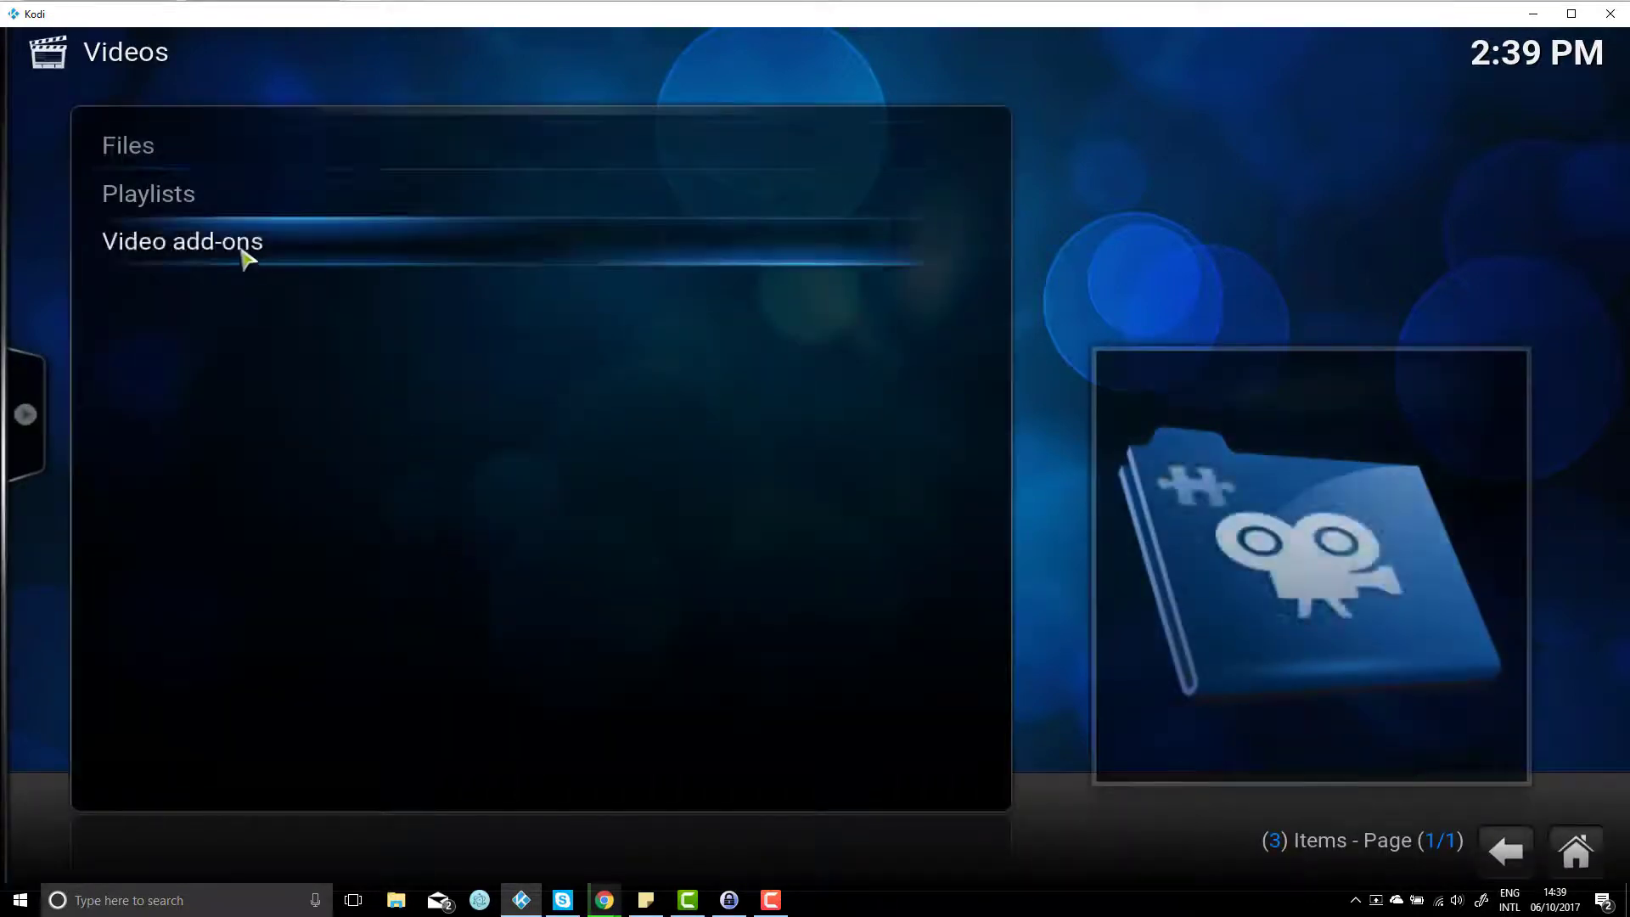
click(247, 251)
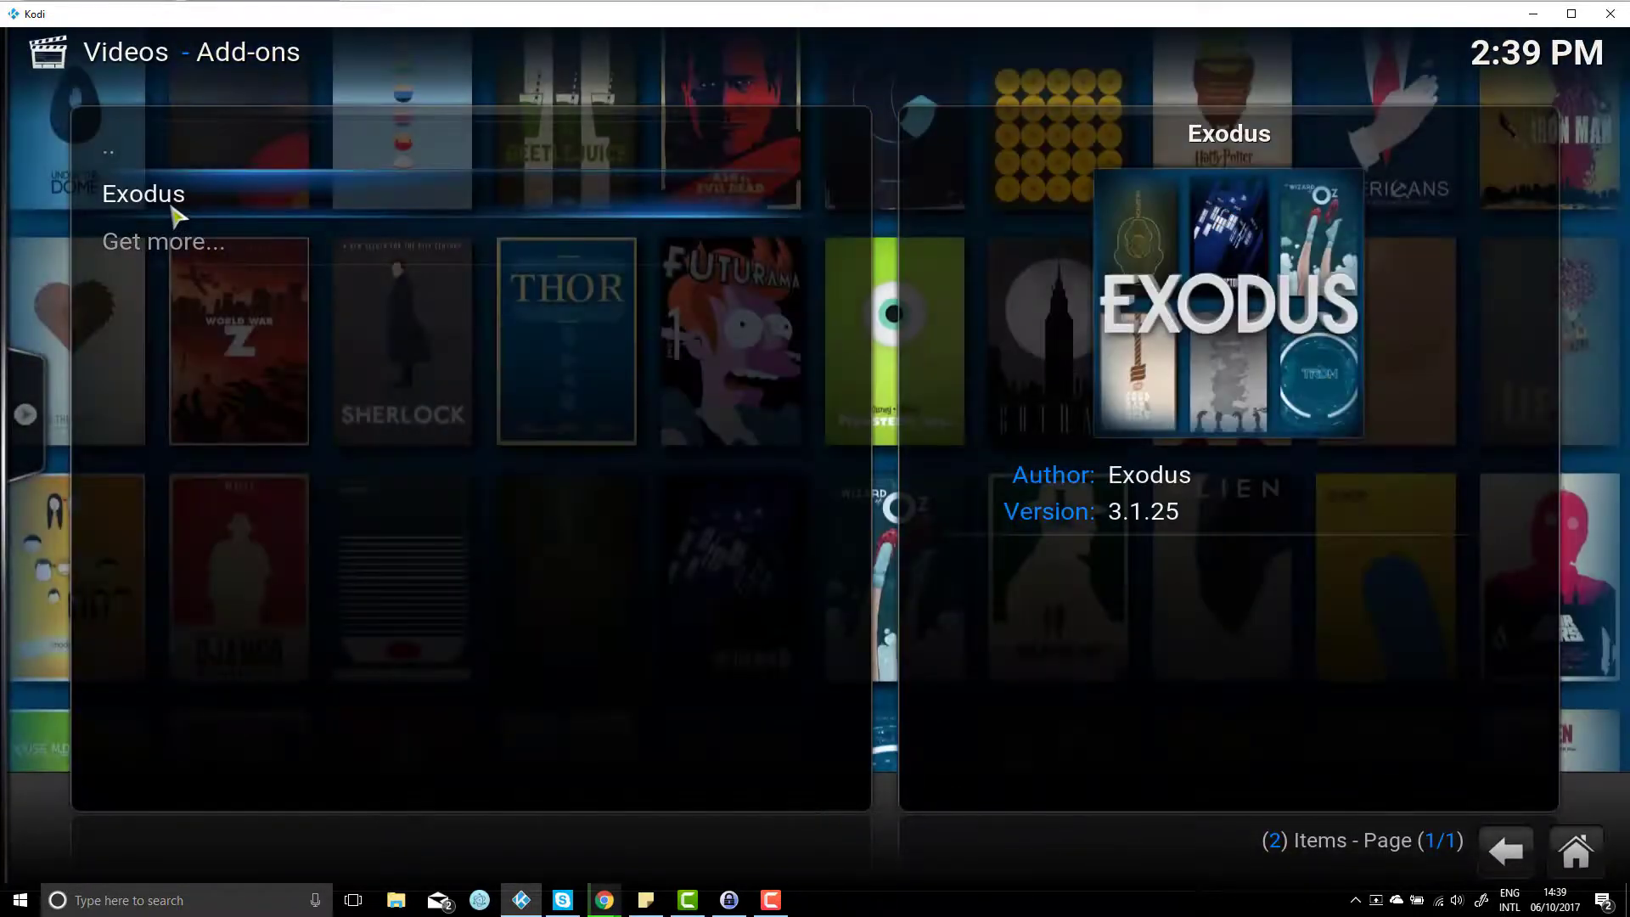
key(BackSpace)
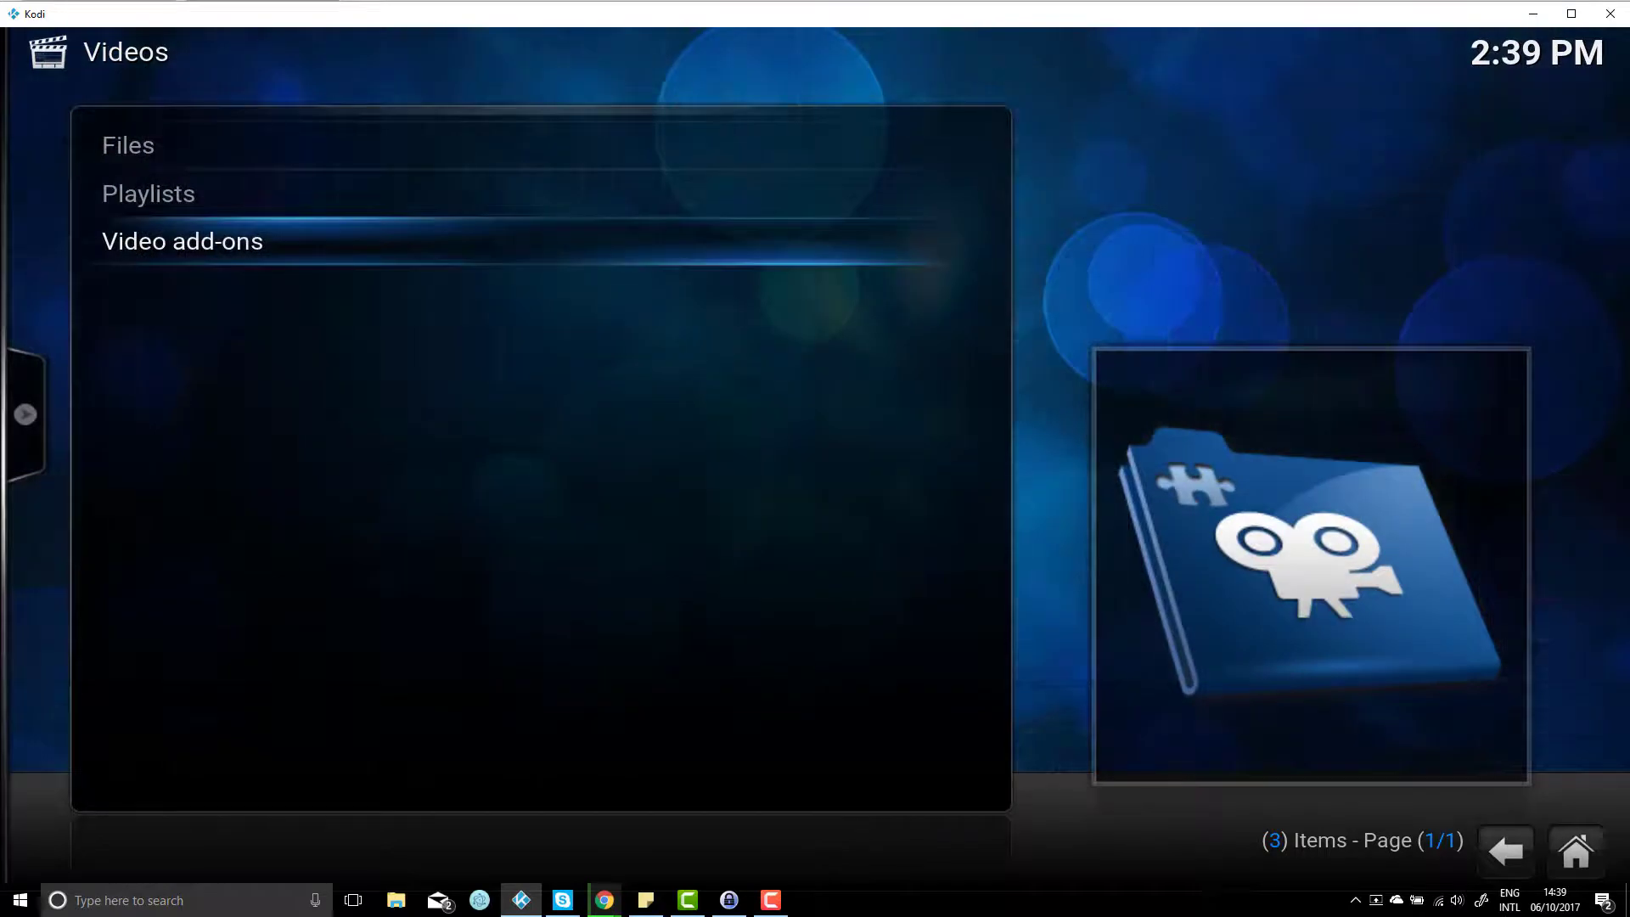
key(BackSpace)
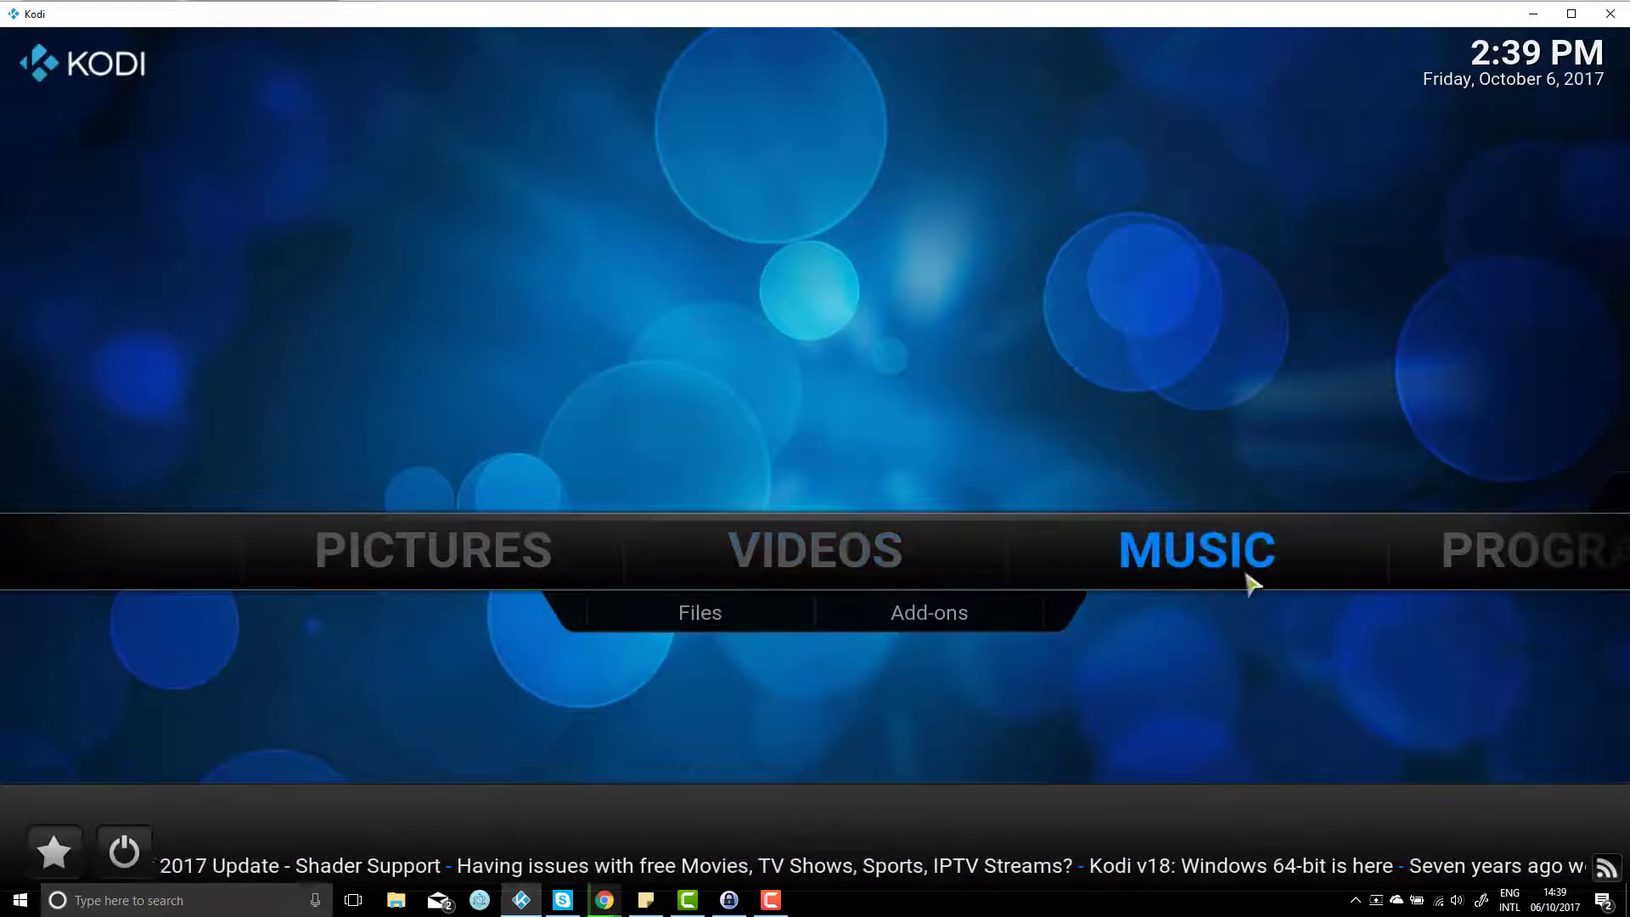
click(1066, 530)
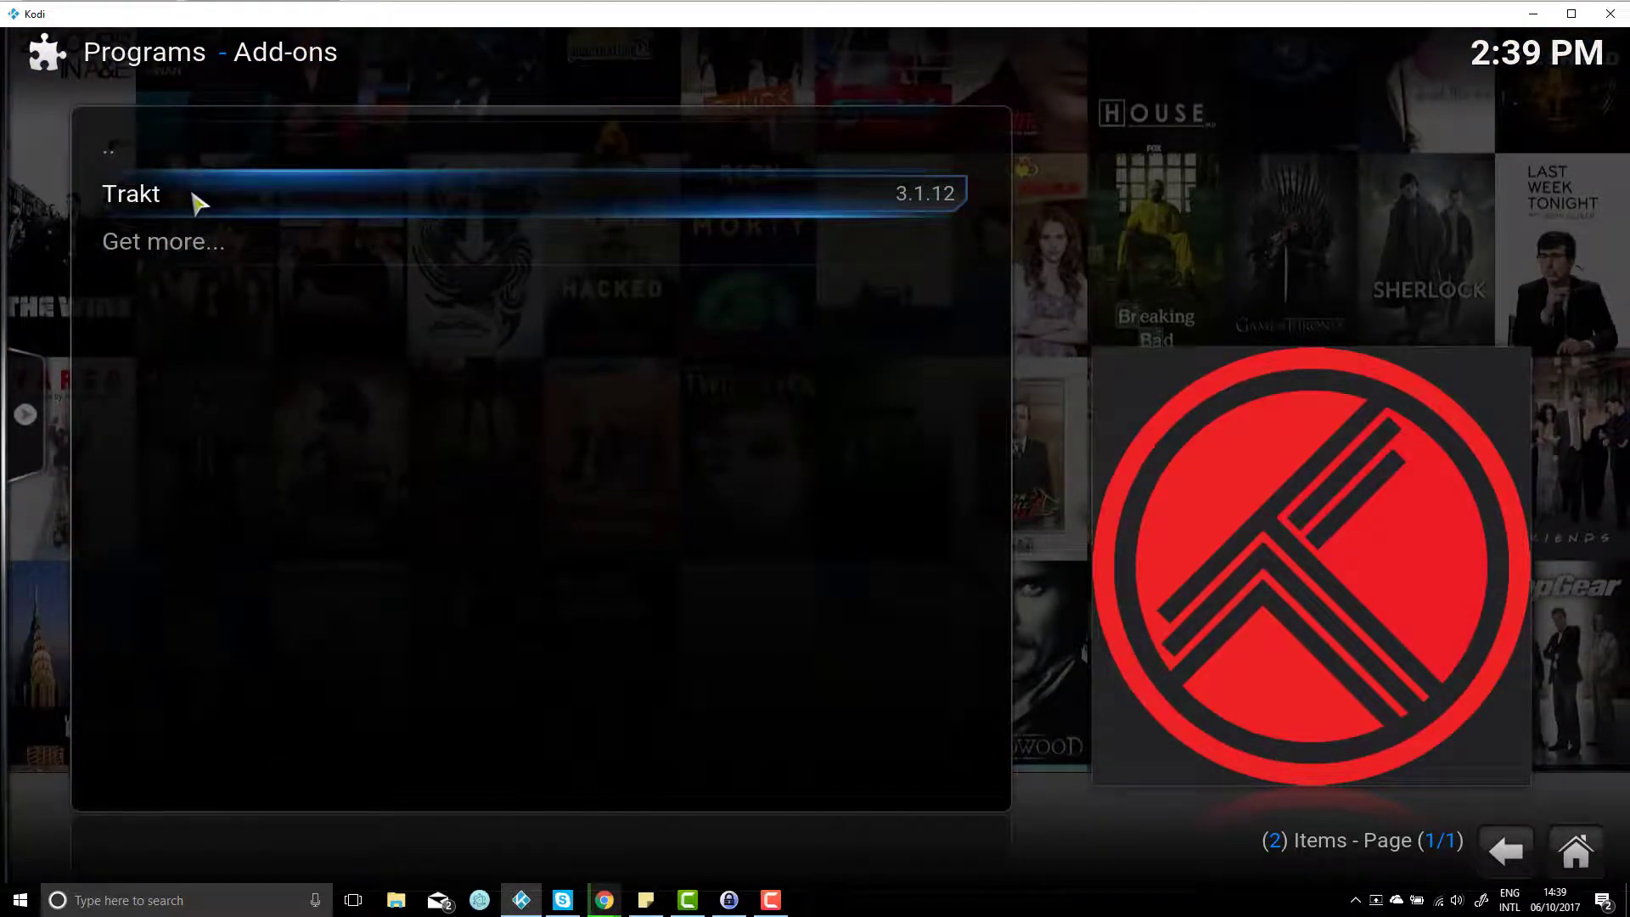
key(BackSpace)
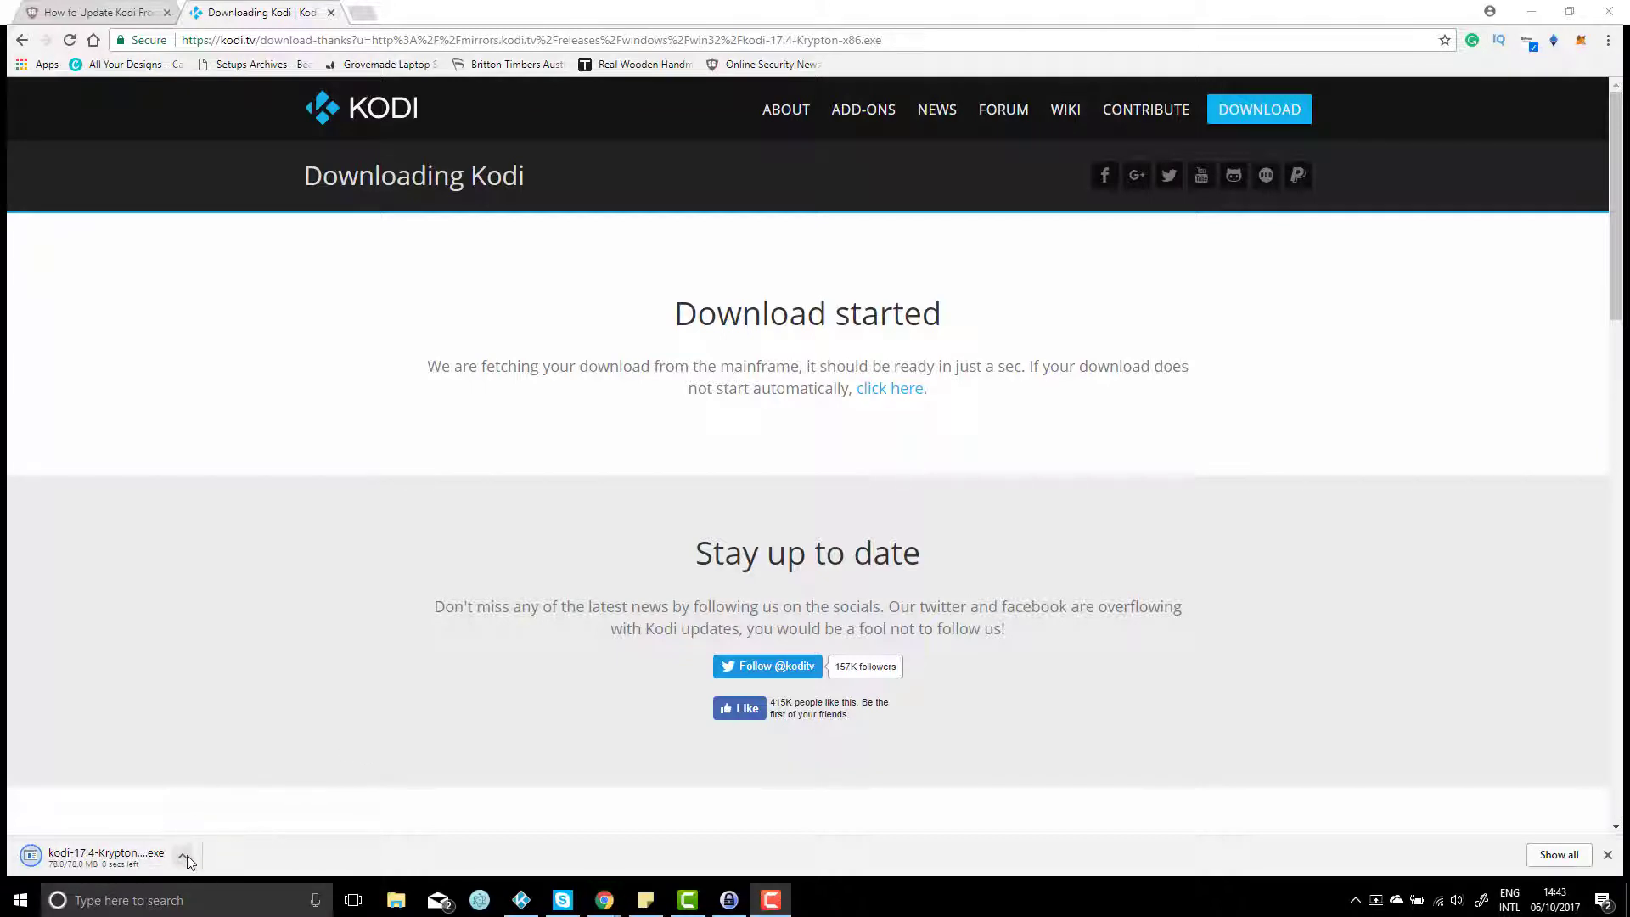
Step: Launch the downloaded kodi-17.4-Krypton installer and close the running Kodi application
click(132, 859)
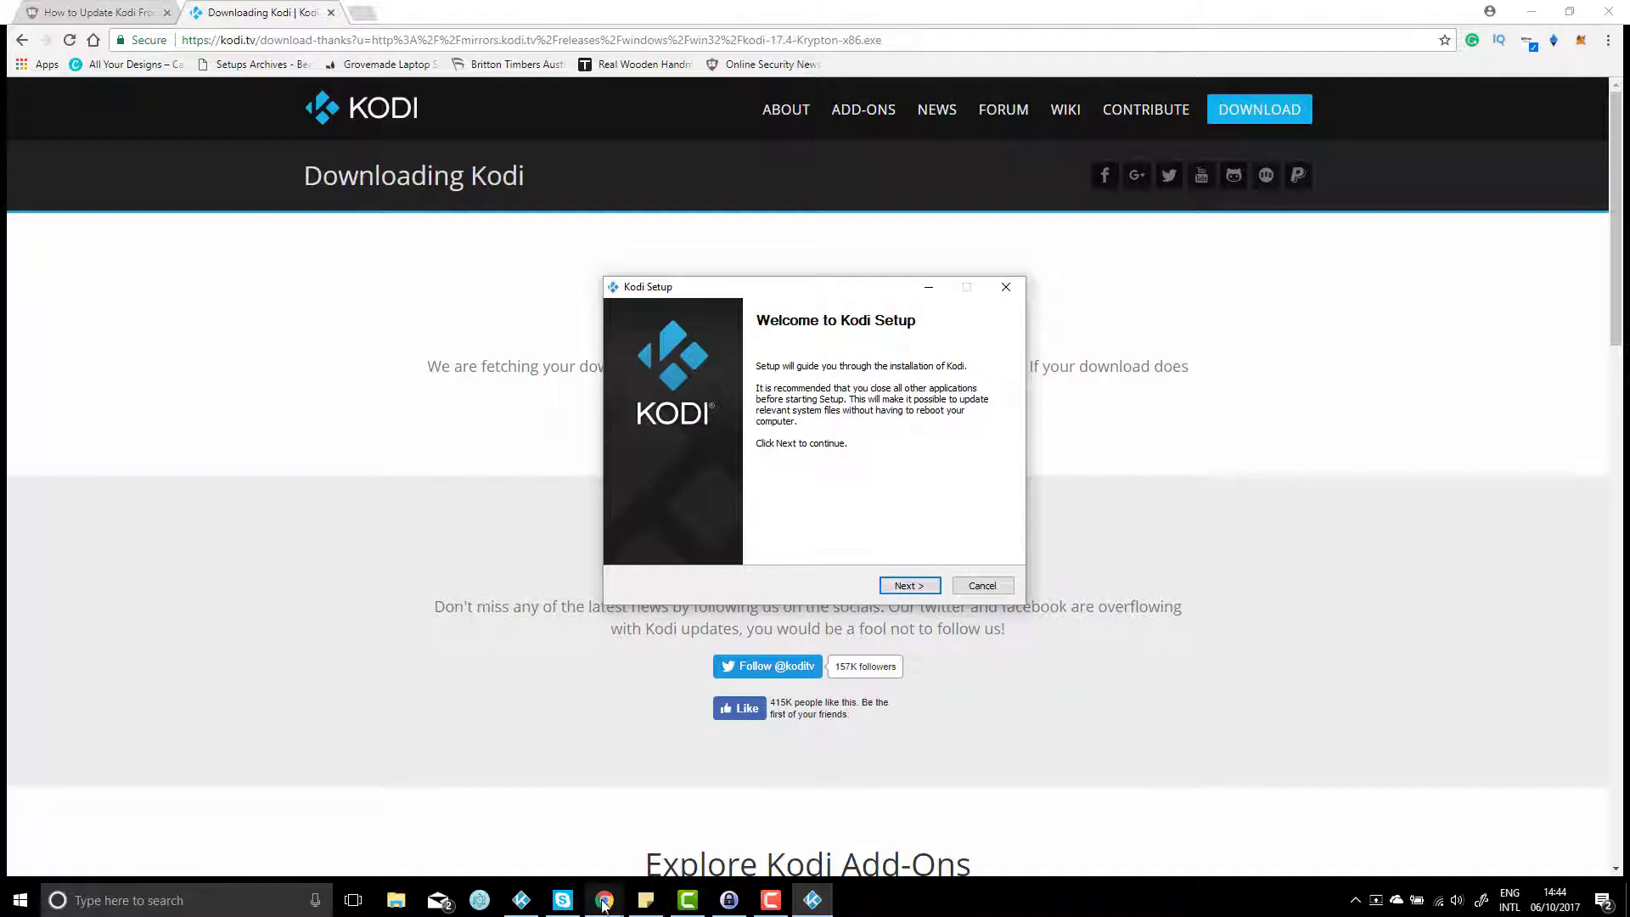
right_click(813, 904)
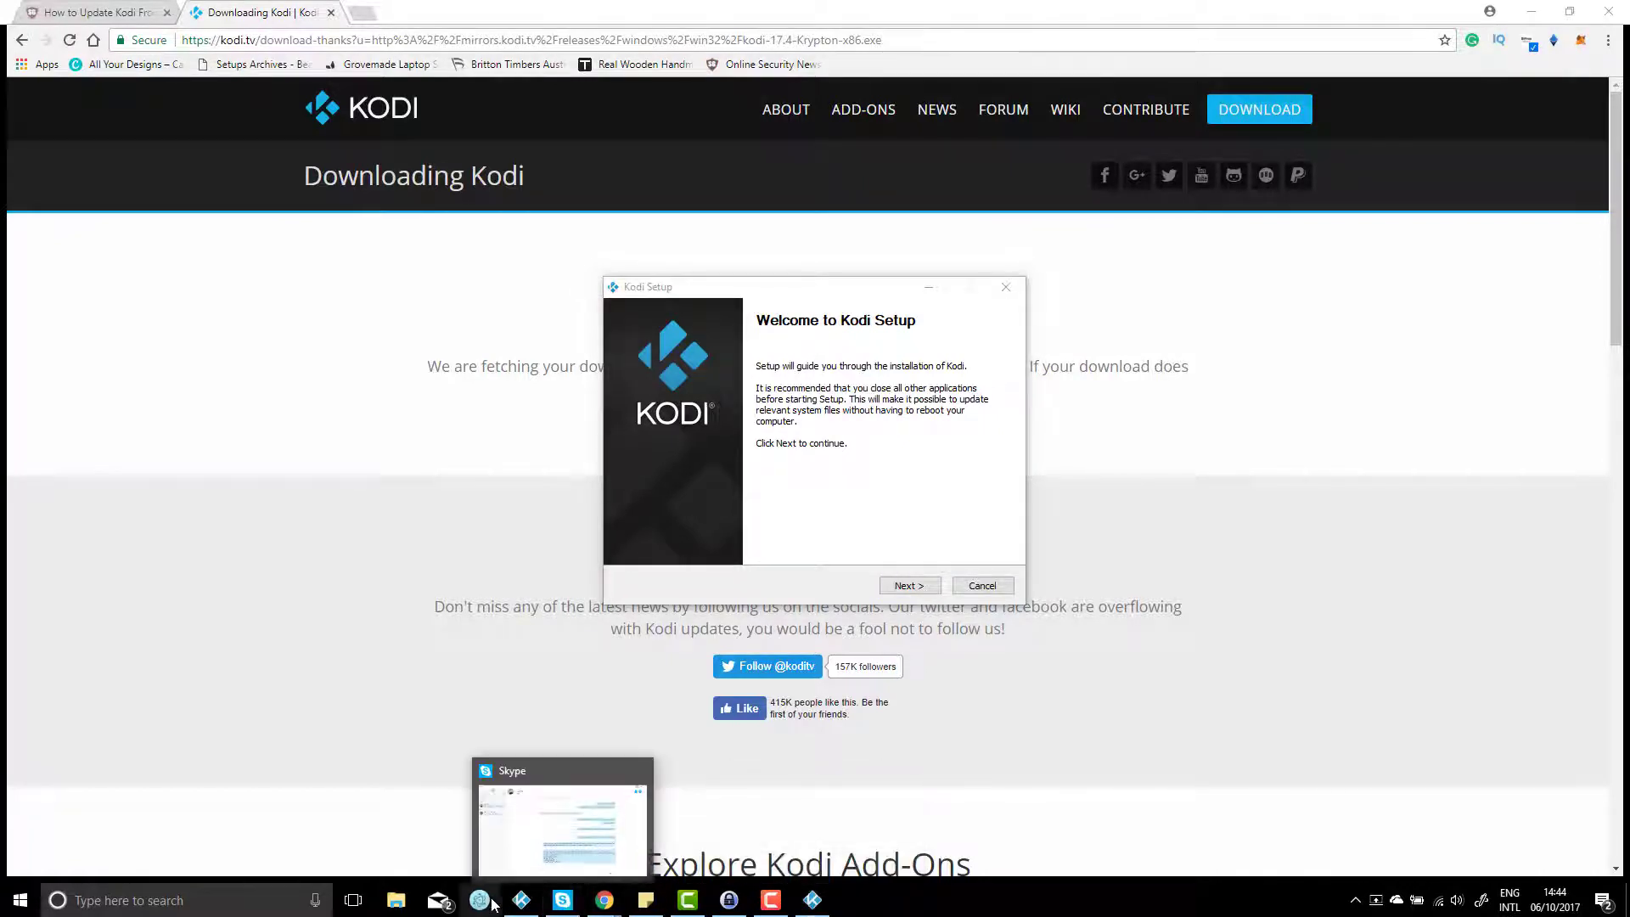
right_click(520, 905)
click(495, 867)
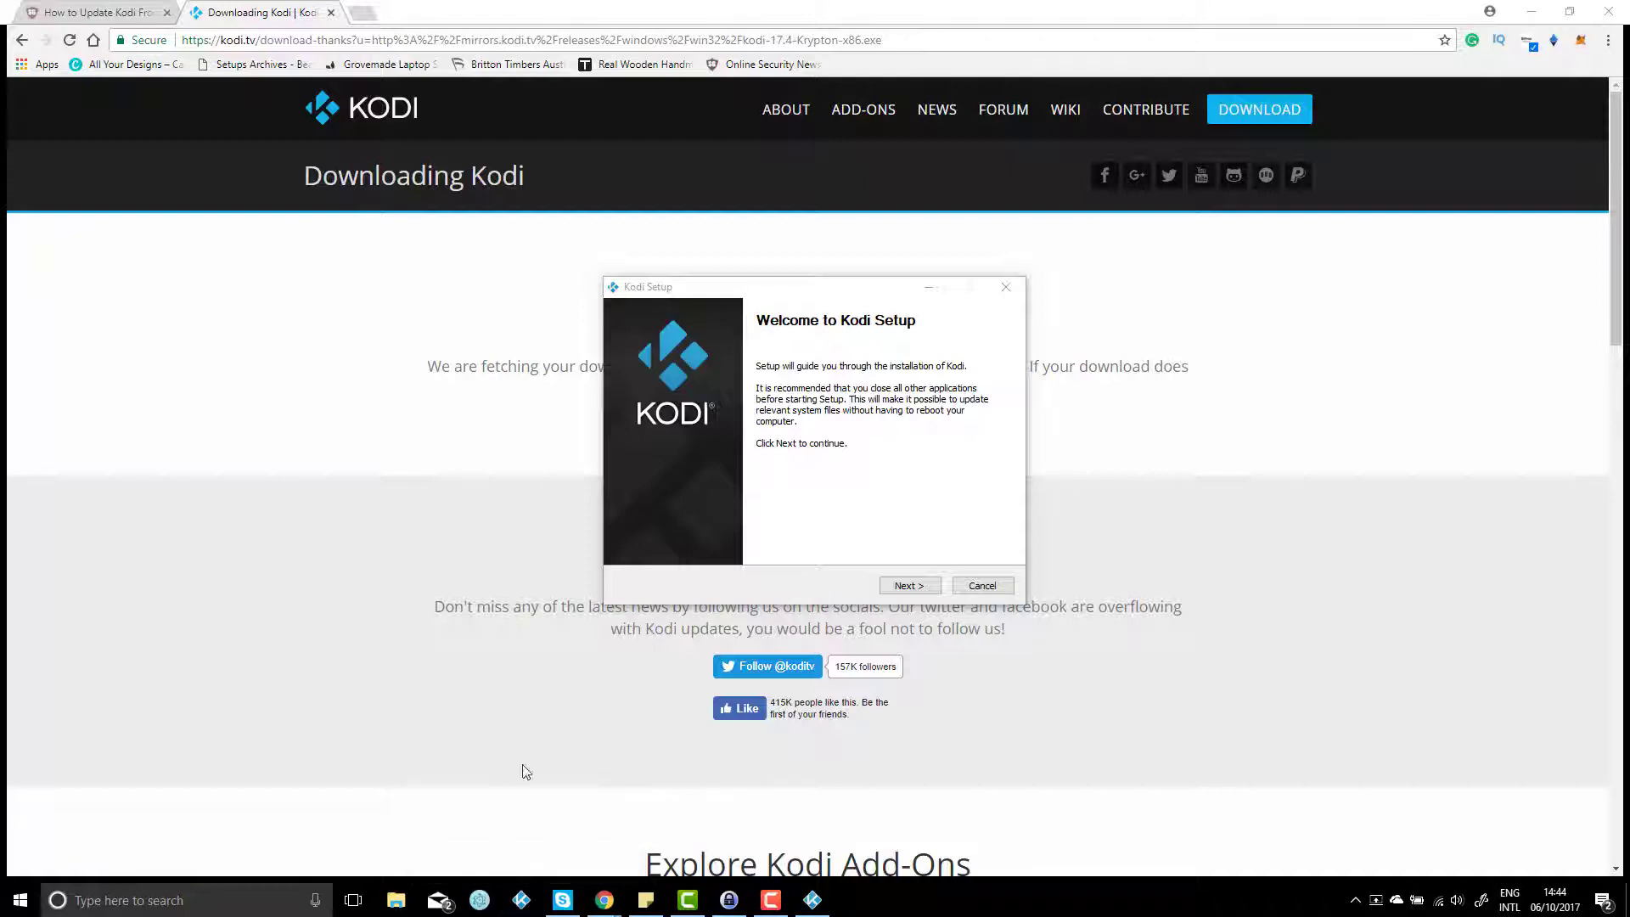
Step: Install Kodi with the default components and folders, overwriting the previous installation, and finish setup with Run Kodi enabled
click(909, 587)
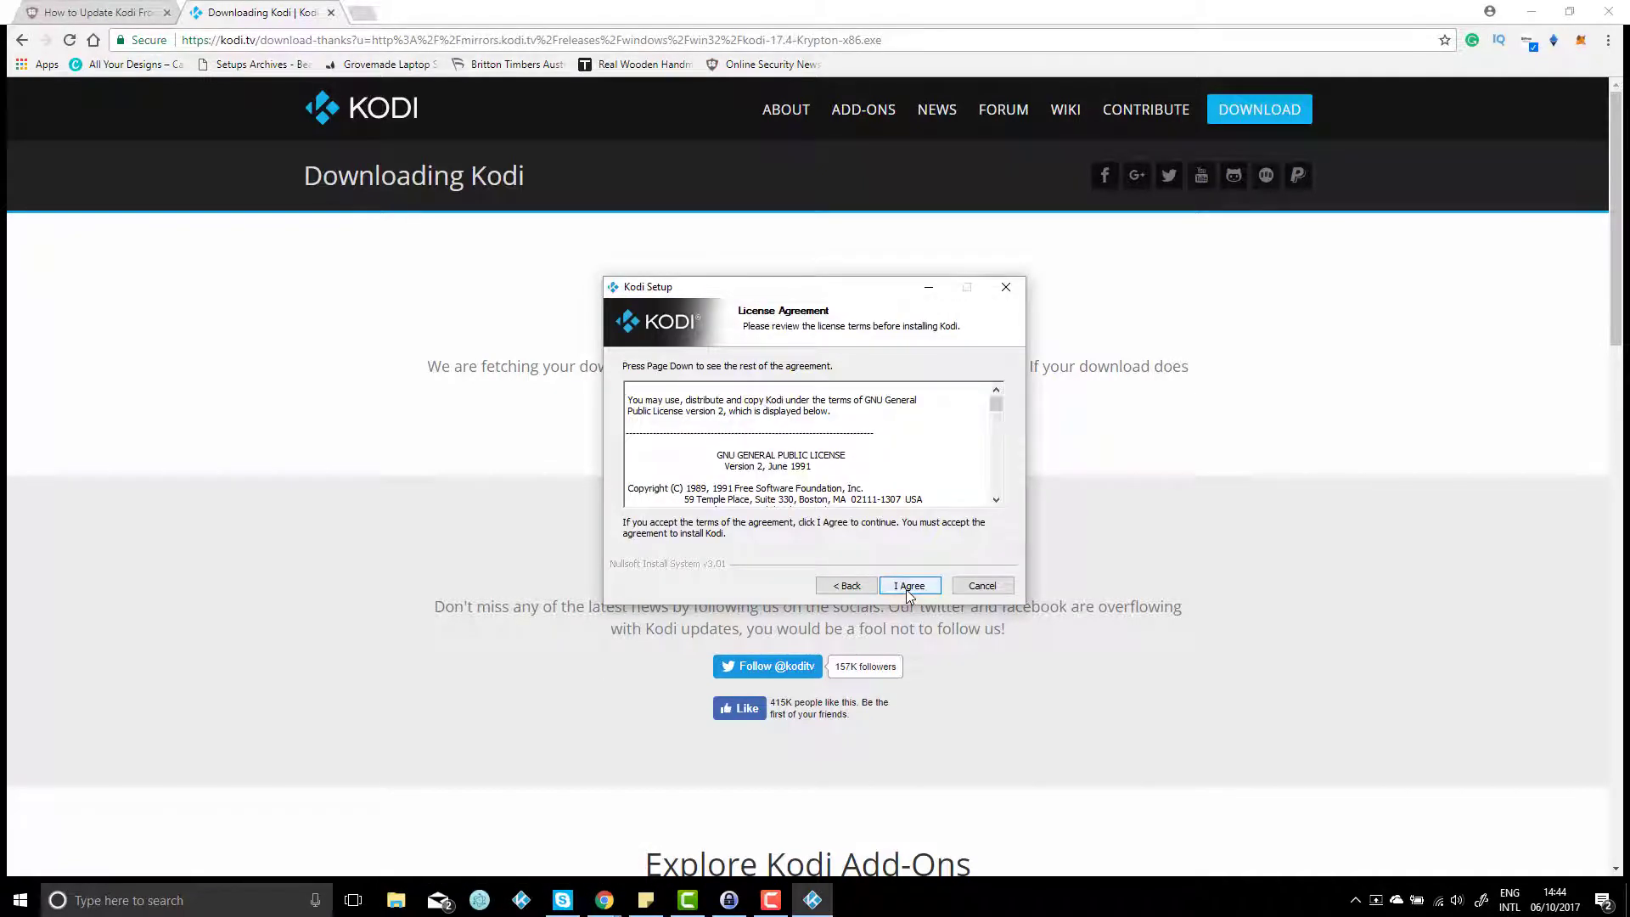
click(909, 587)
click(906, 587)
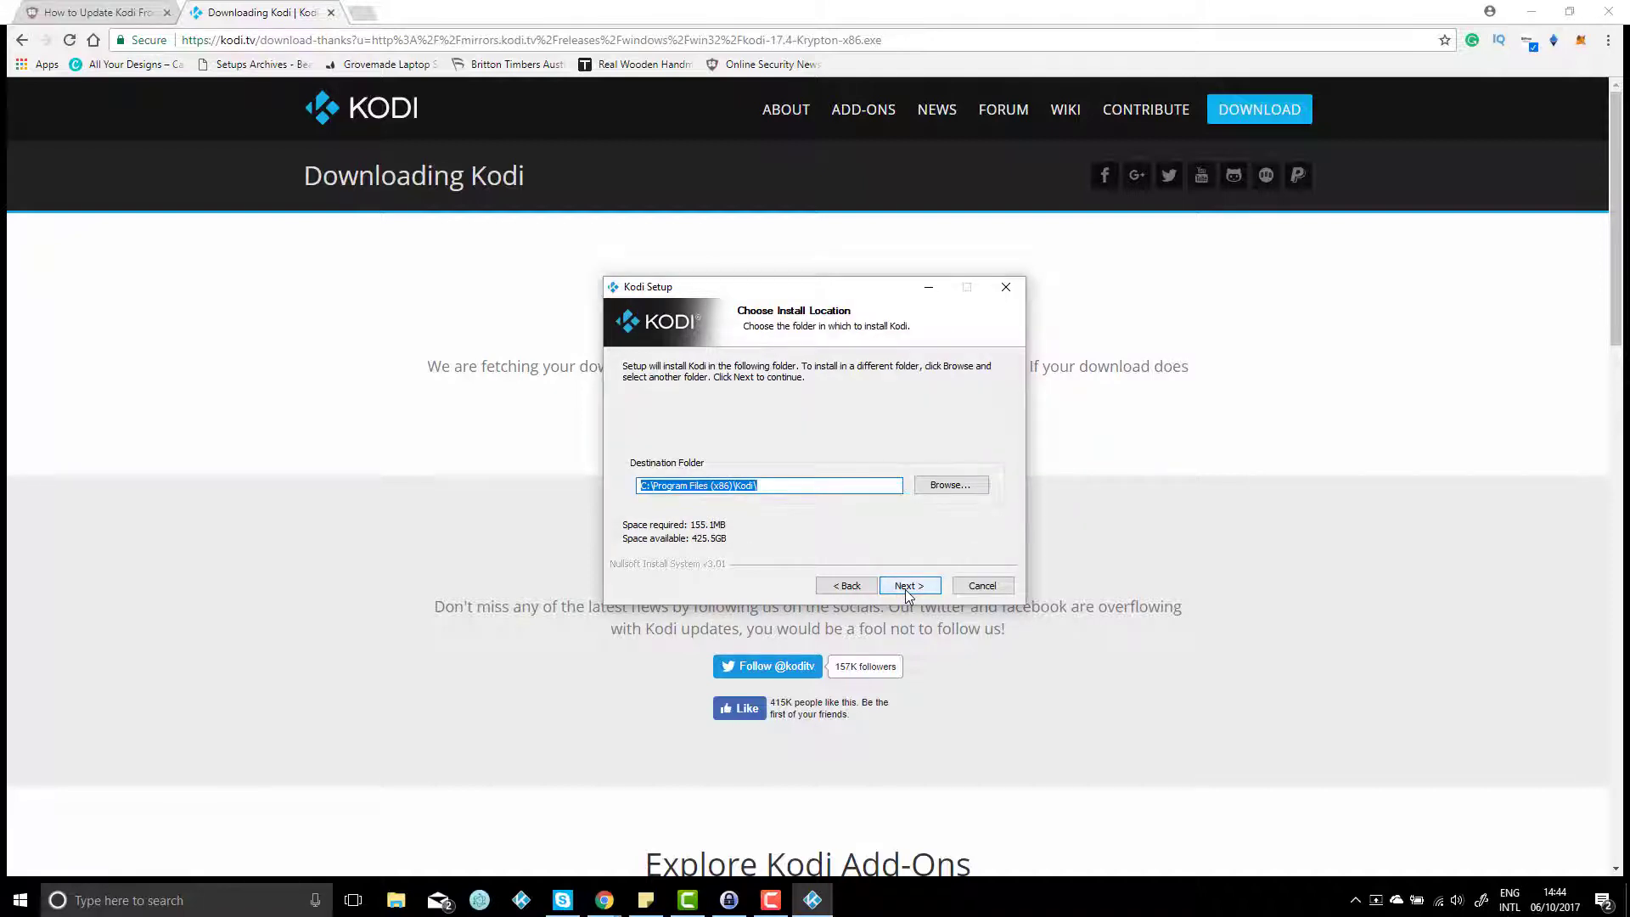
click(906, 587)
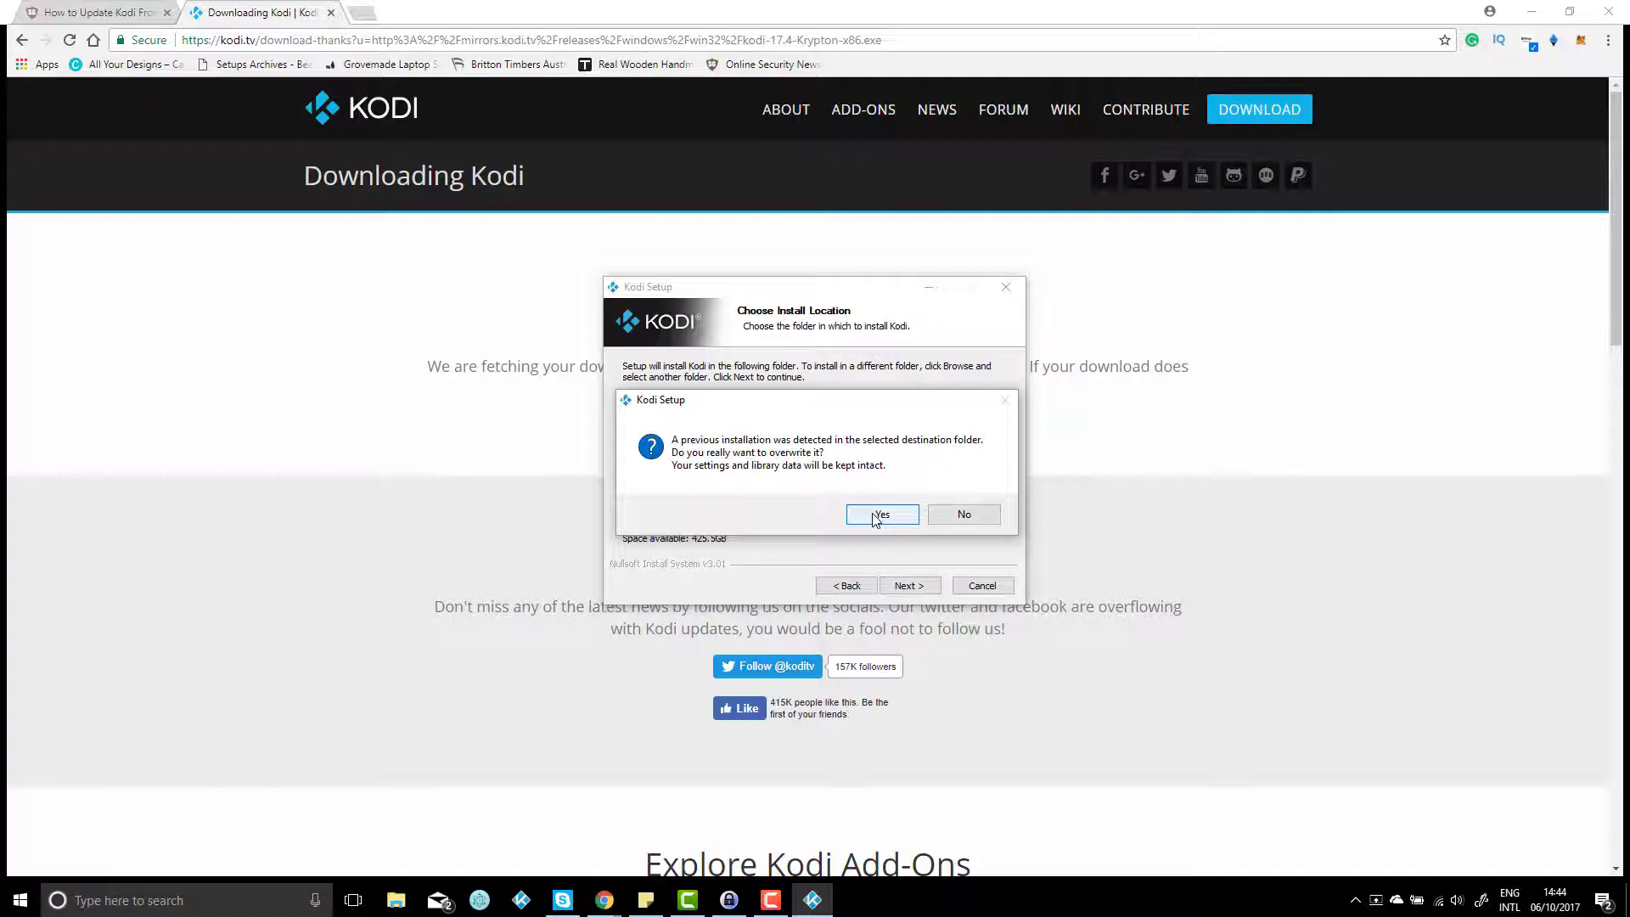
click(875, 518)
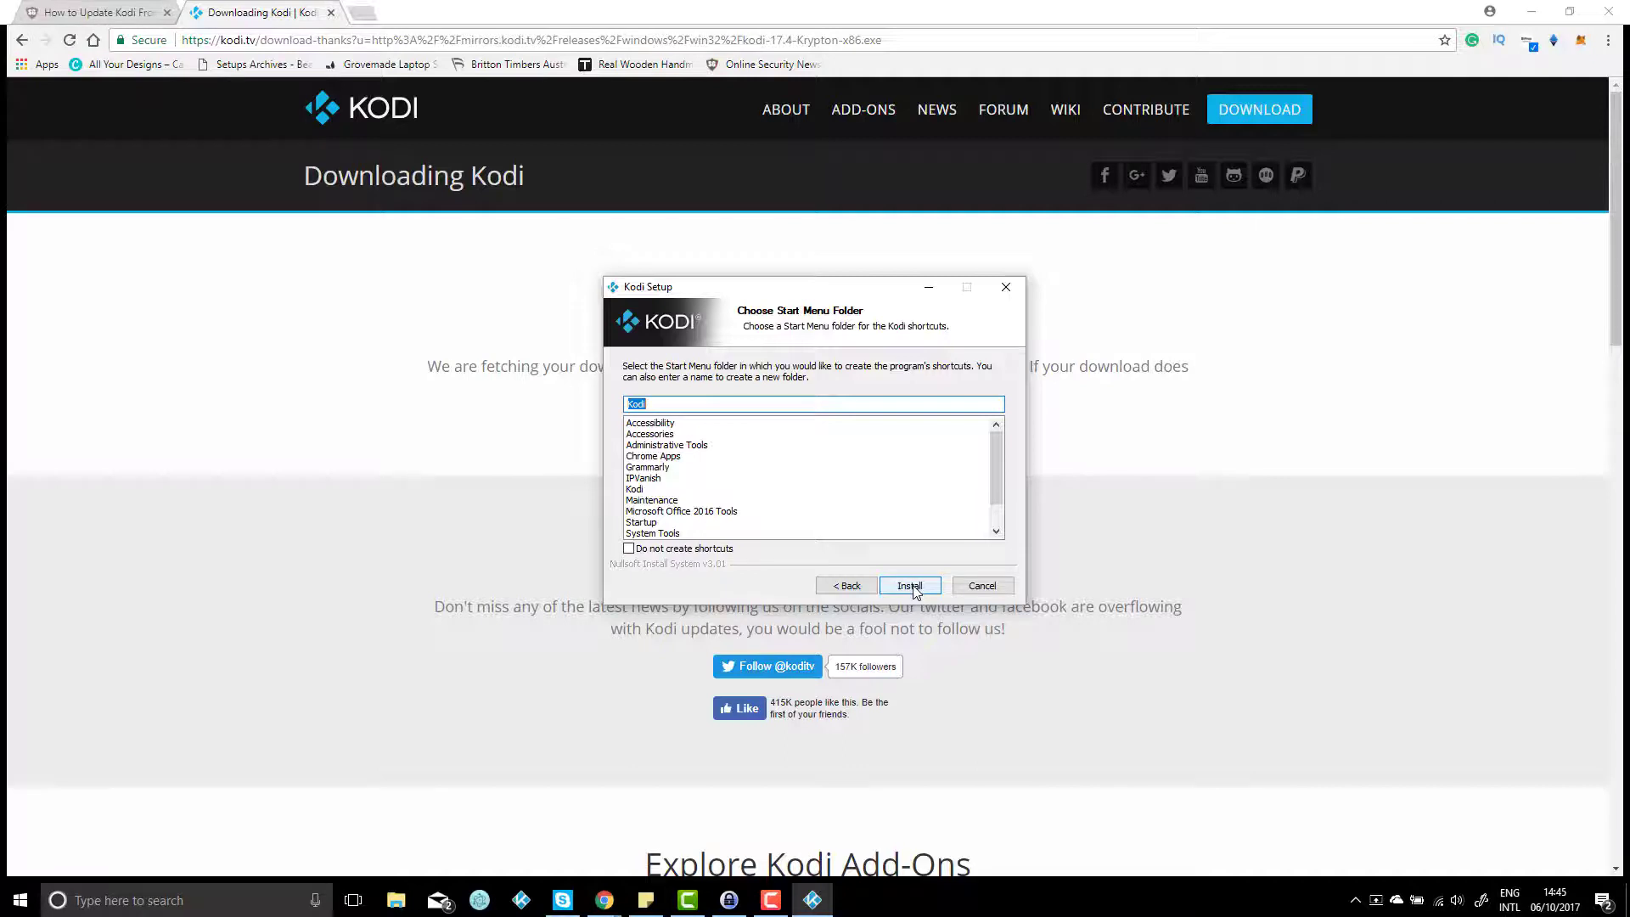
click(909, 586)
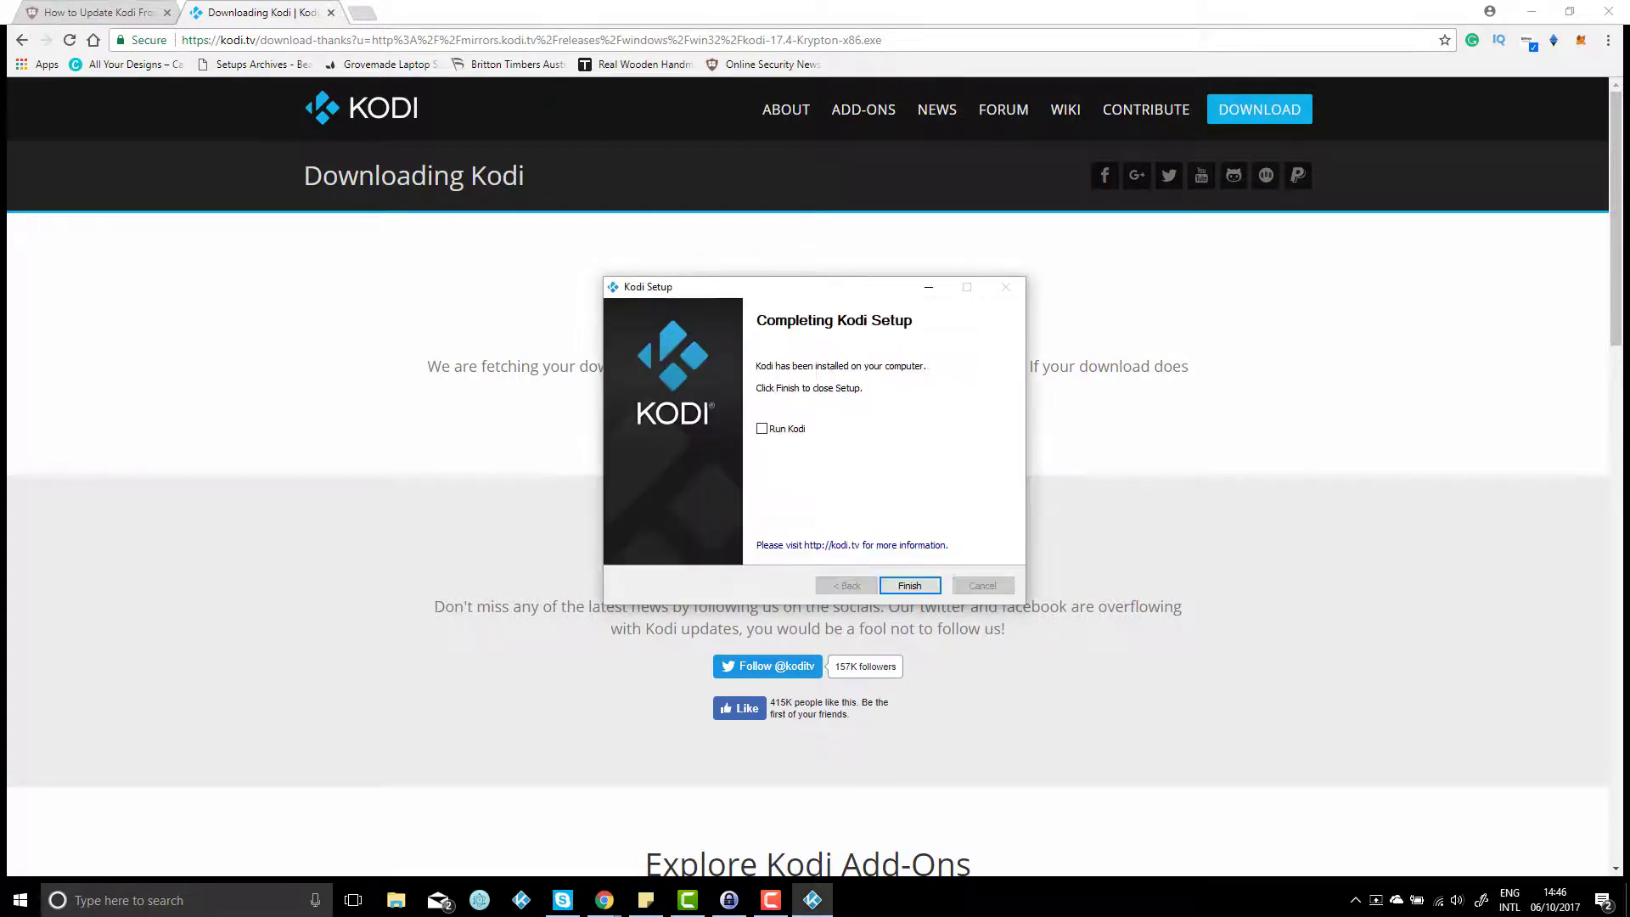
click(772, 430)
click(909, 588)
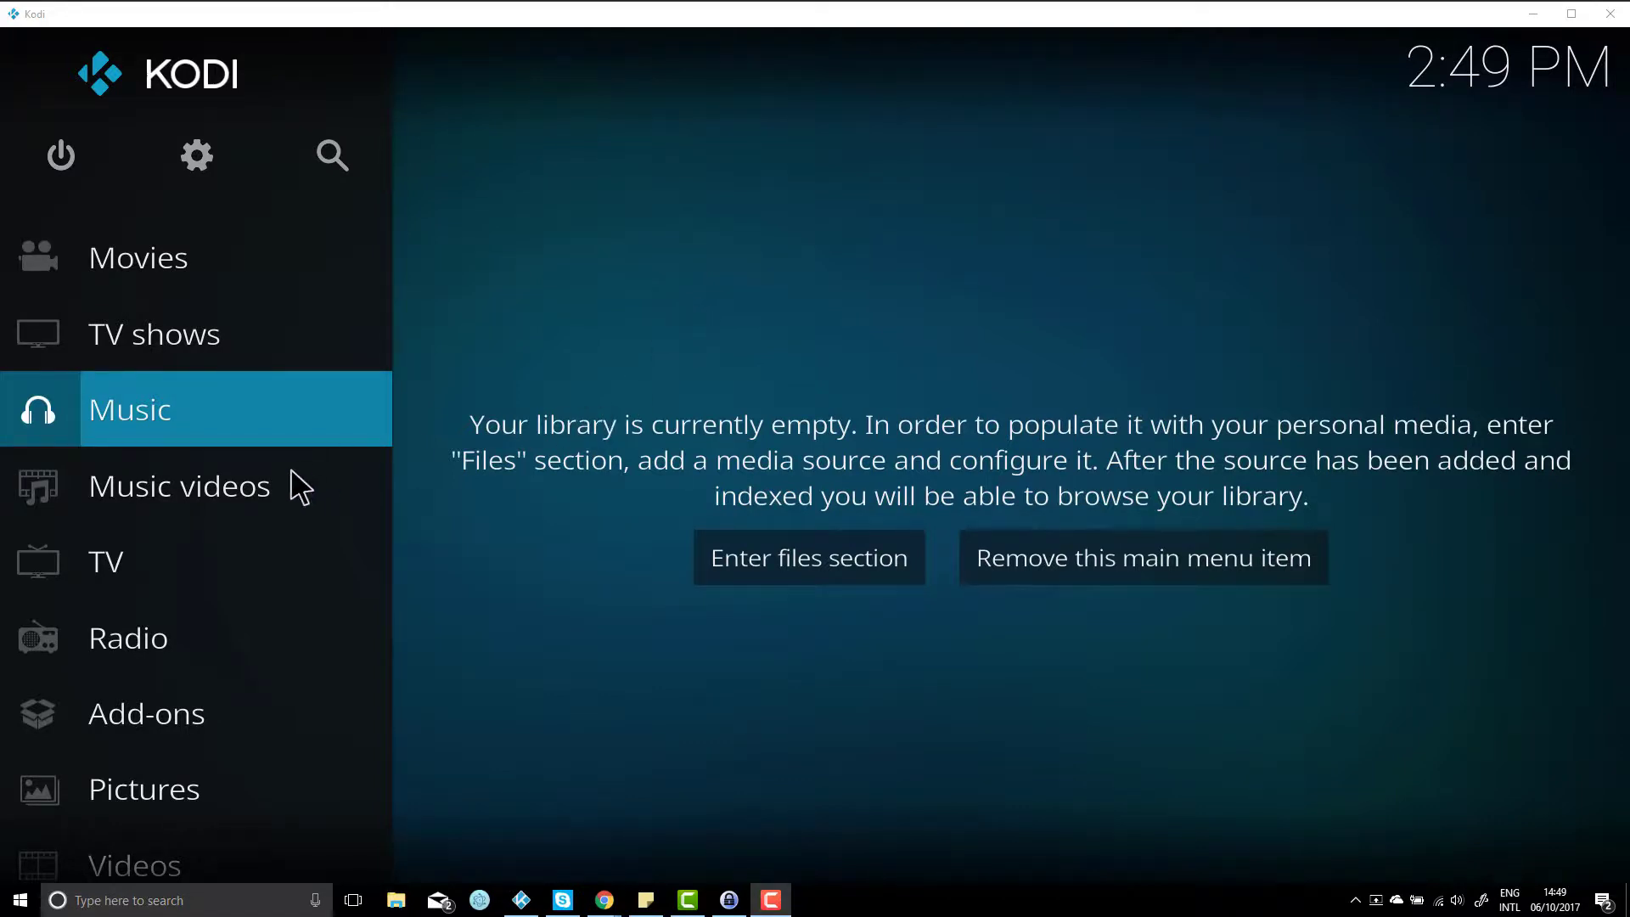
Step: View the Add-ons section of the updated Kodi and return to the home screen
click(164, 726)
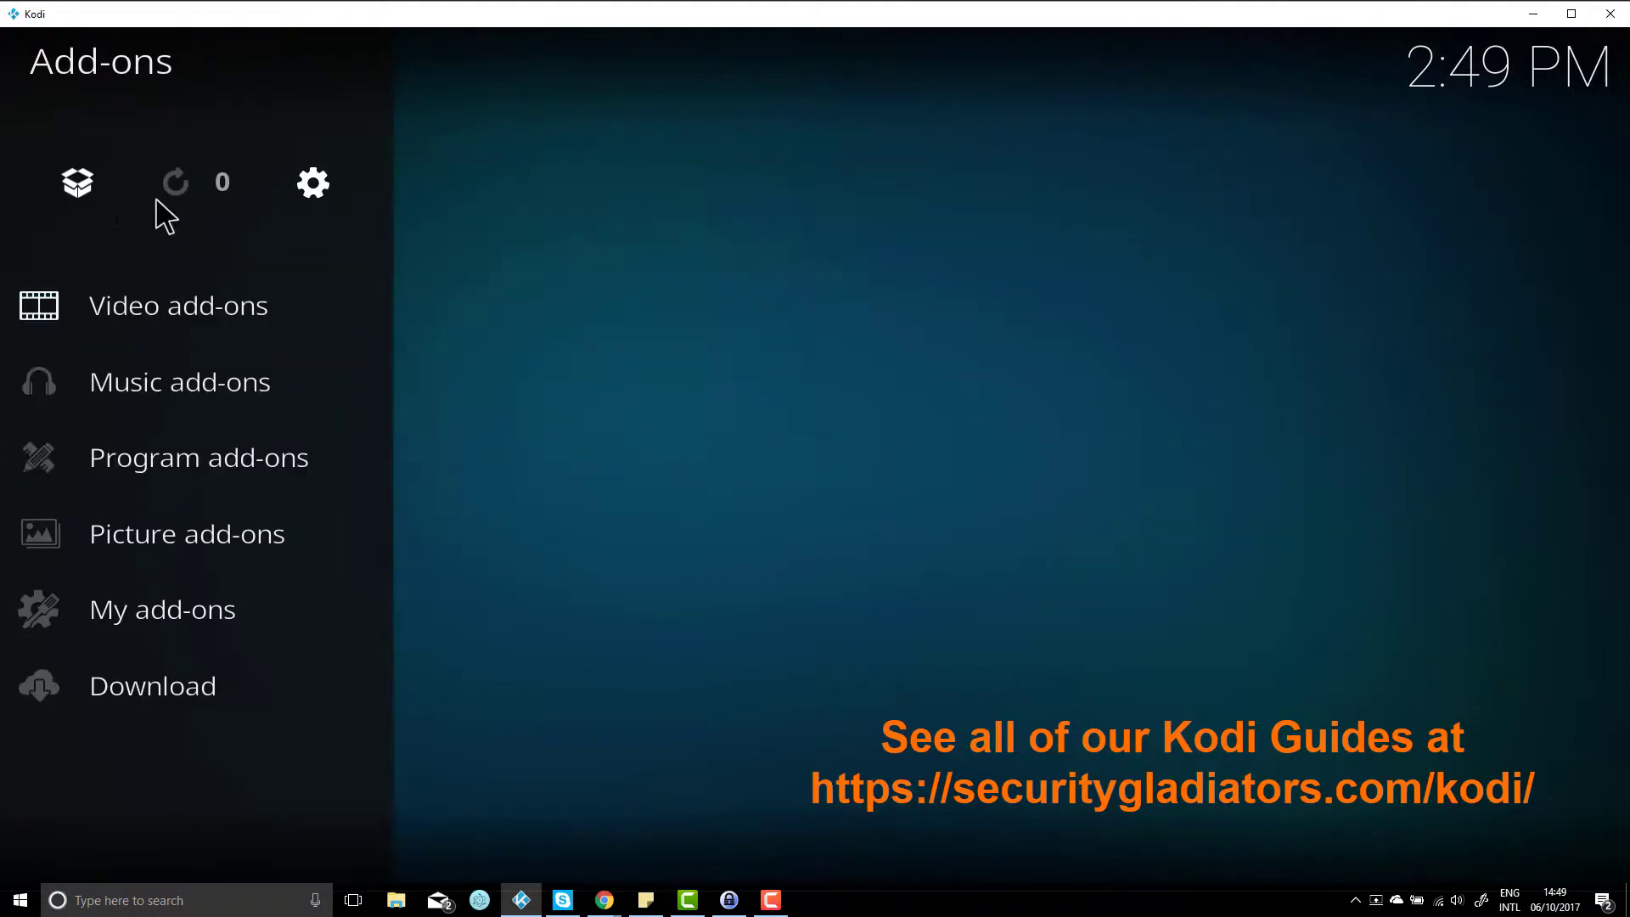
key(Escape)
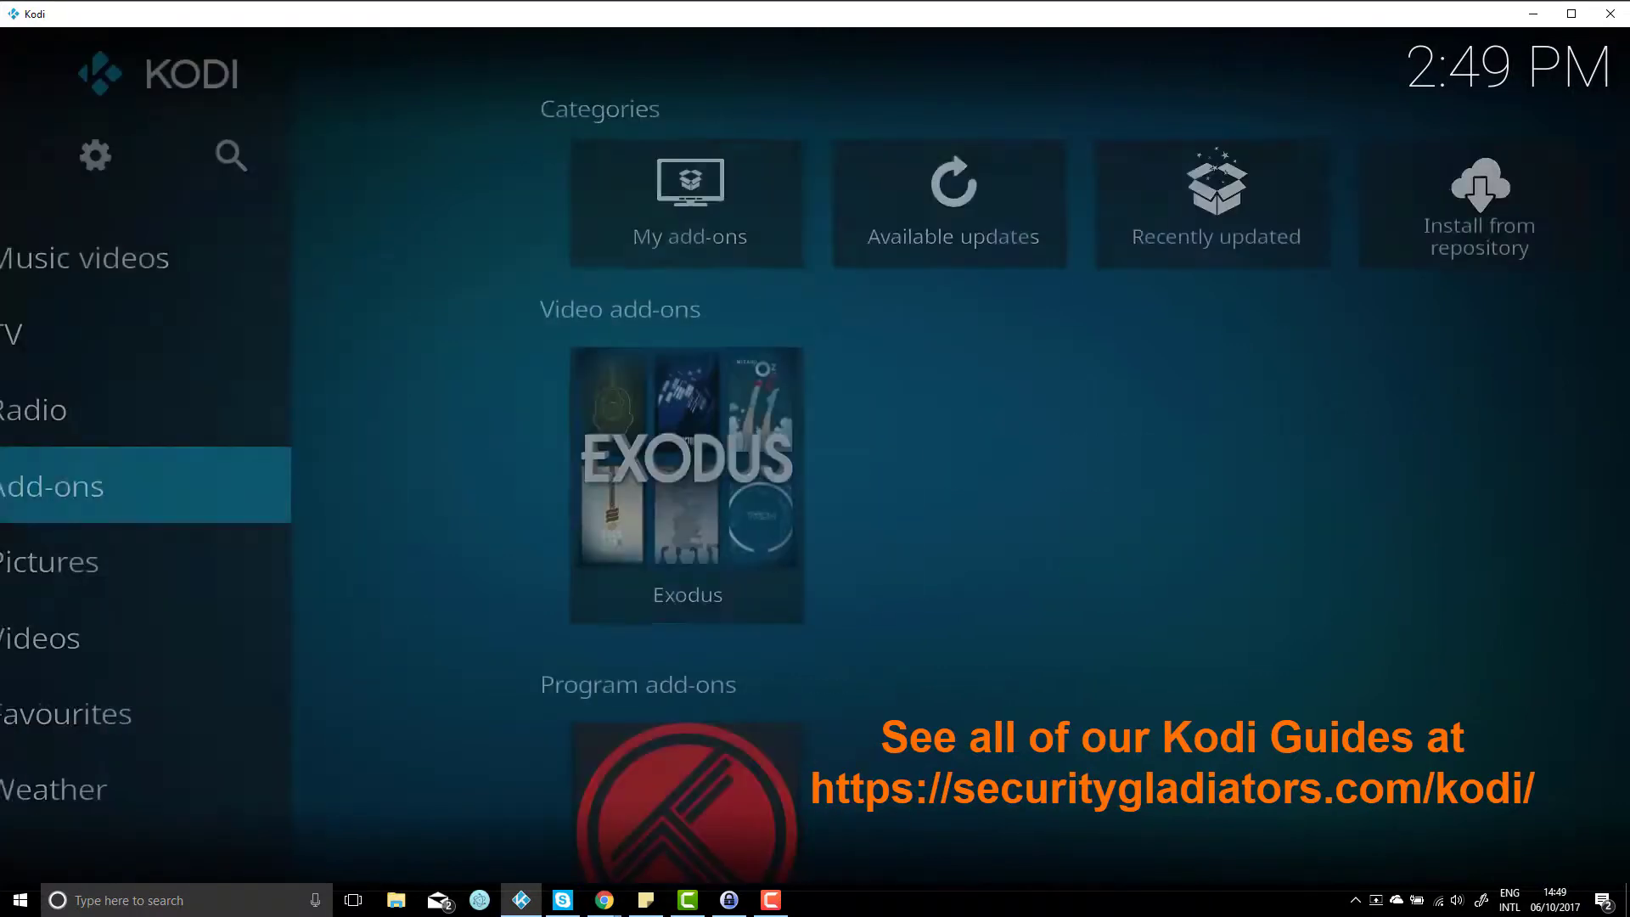